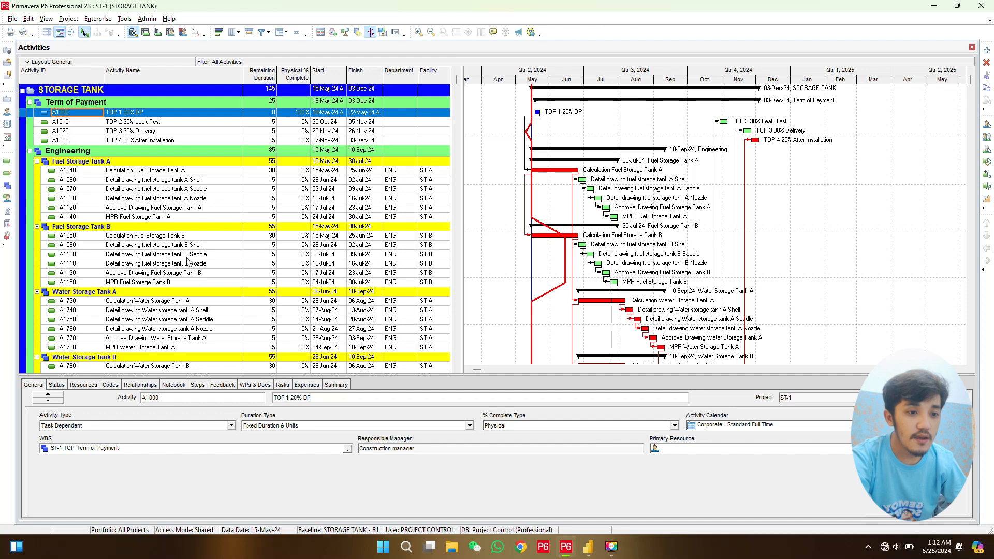
- Start a project export and choose Spreadsheet (XLSX) as the export format
scroll(188, 262, down, 1)
scroll(188, 261, up, 1)
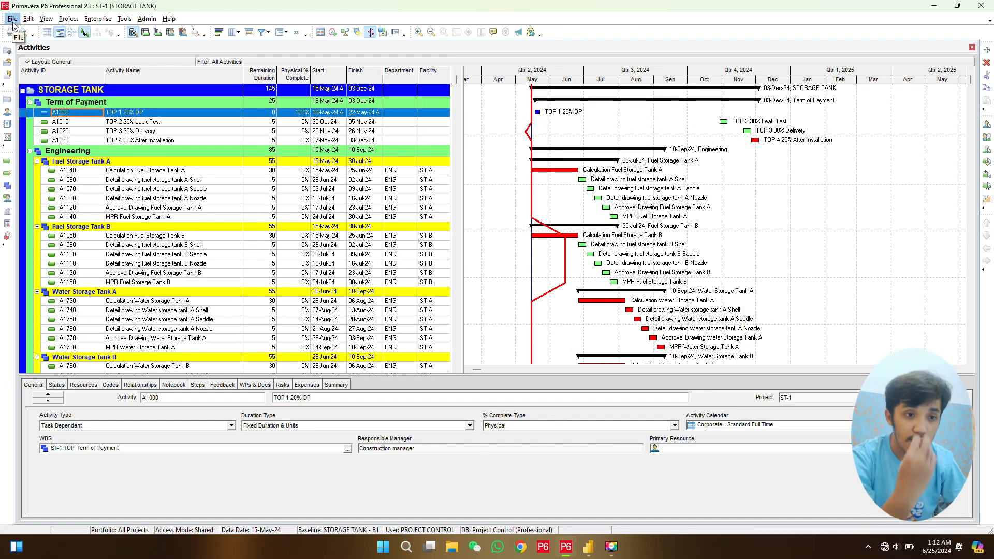
click(12, 19)
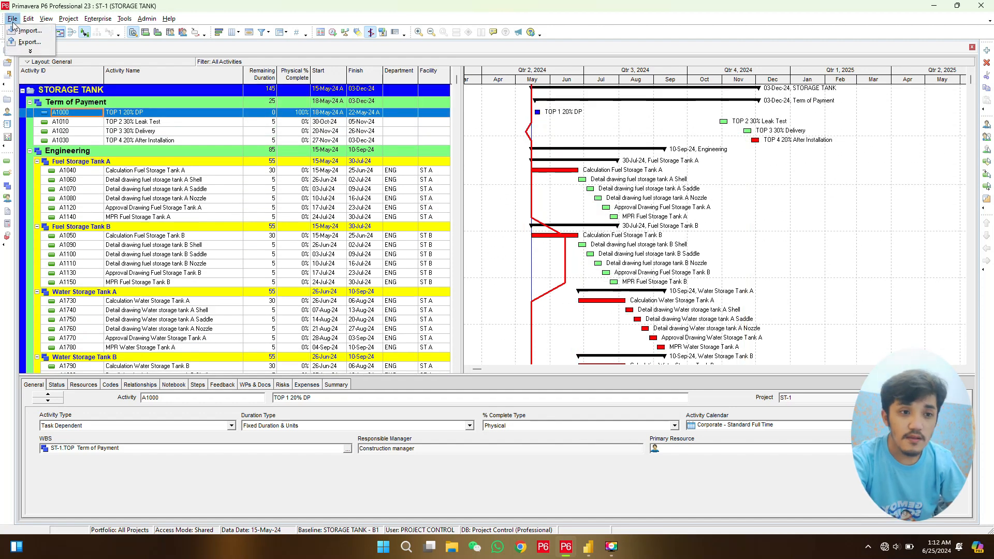
click(29, 42)
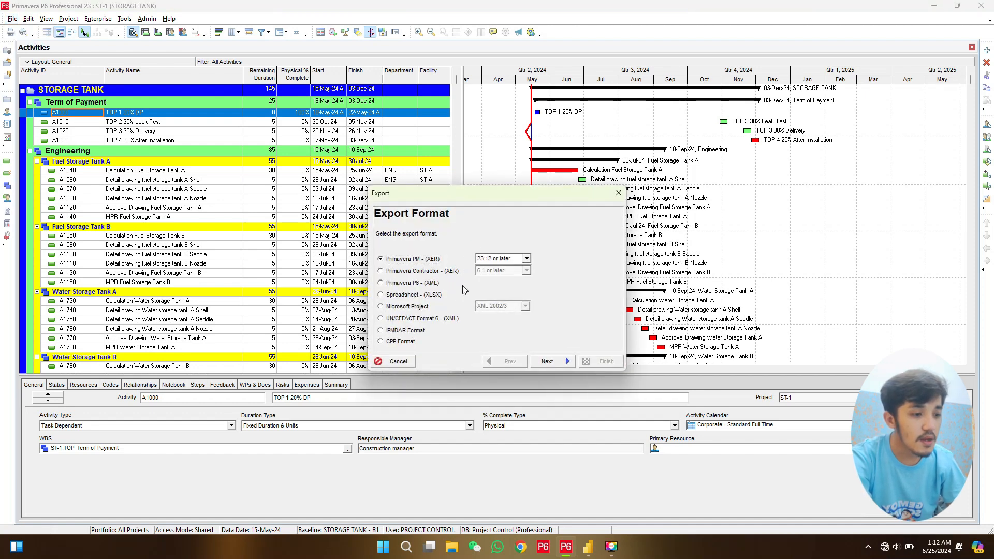
click(403, 296)
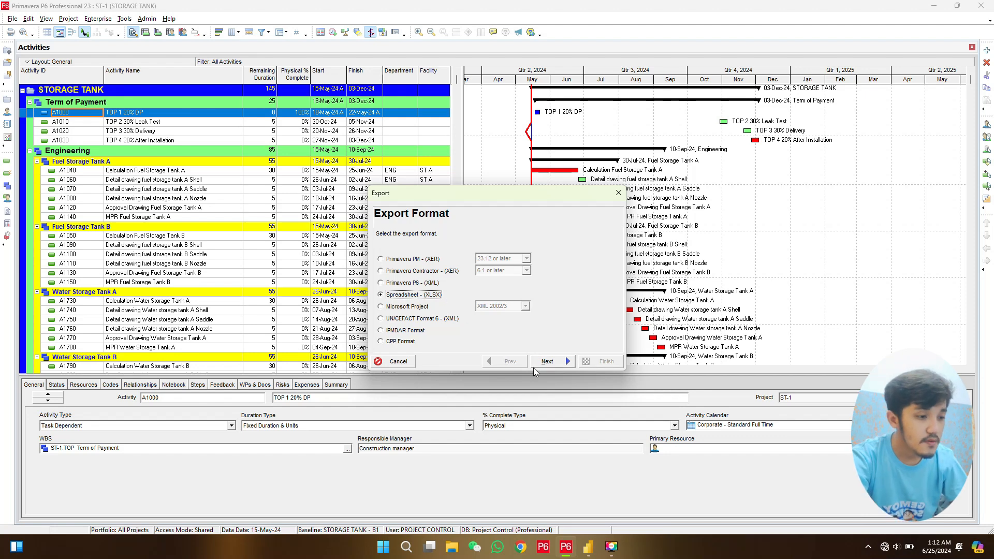
click(566, 362)
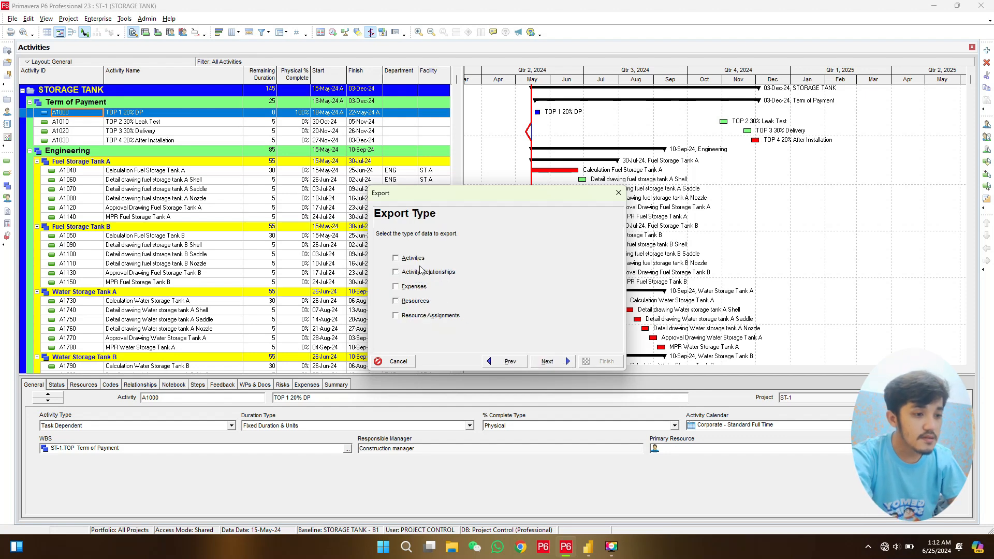
- Choose Activities as the data type to export and include project ST-1, STORAGE TANK
click(399, 259)
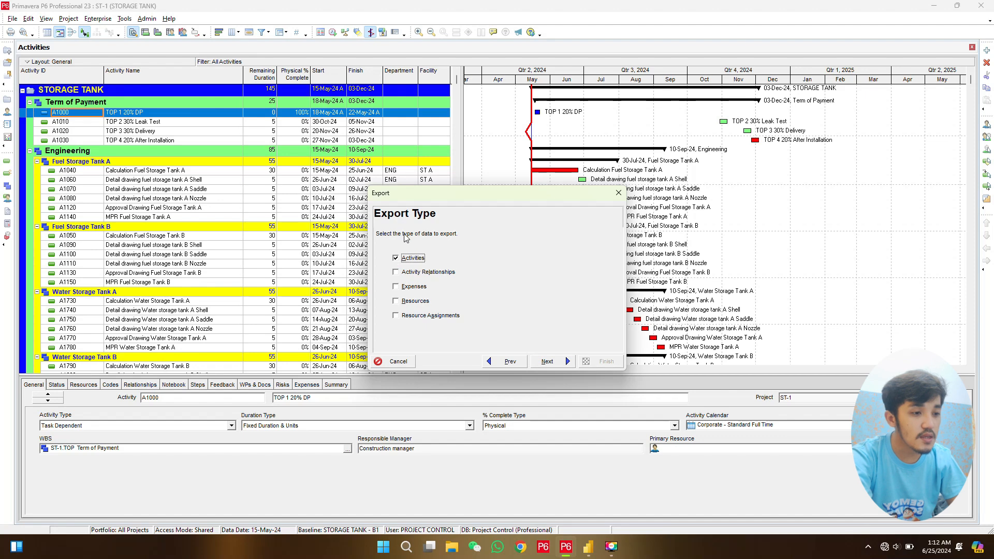
click(554, 361)
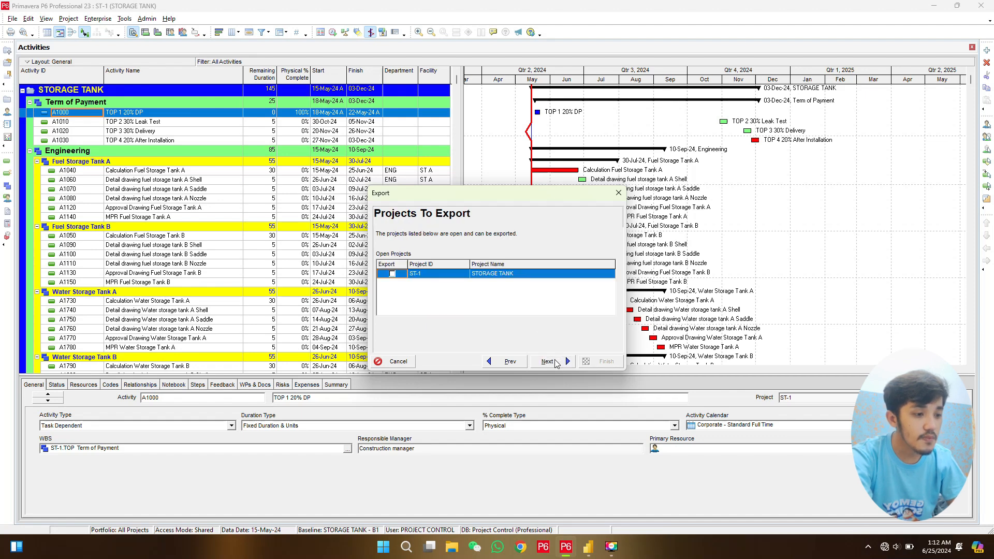
click(393, 275)
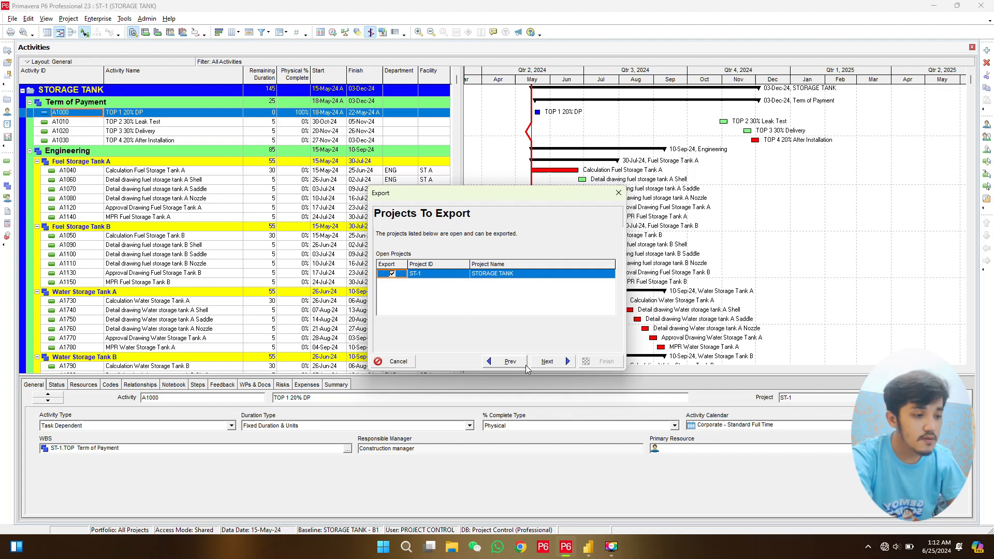
click(554, 365)
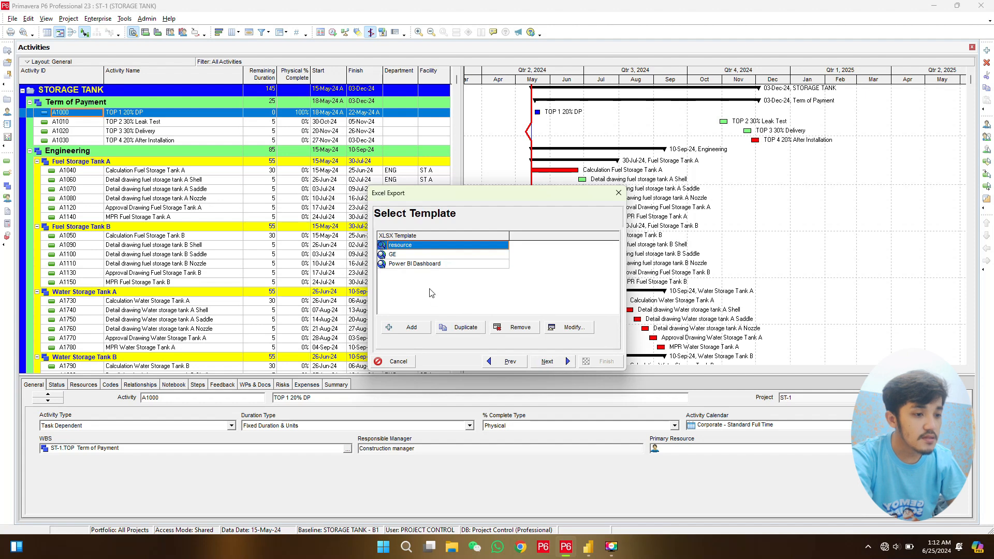
- Add a new export template named Power BI Tutorial, keeping Activities as its subject area
click(410, 265)
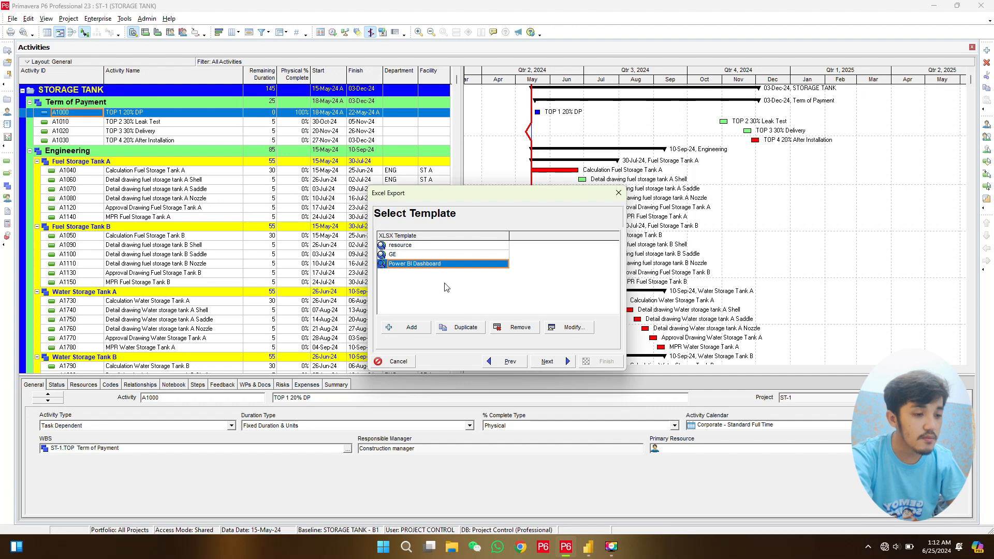
click(399, 328)
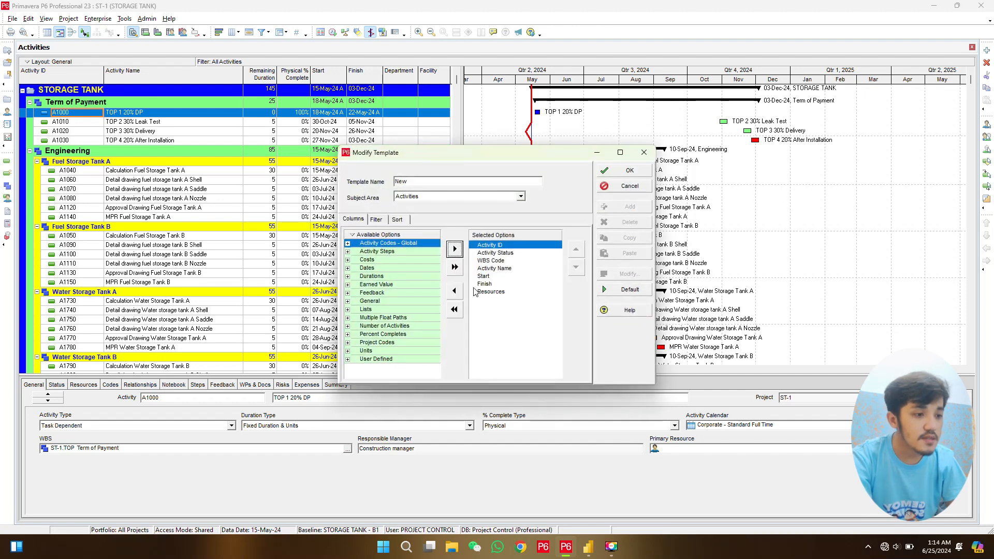
click(427, 182)
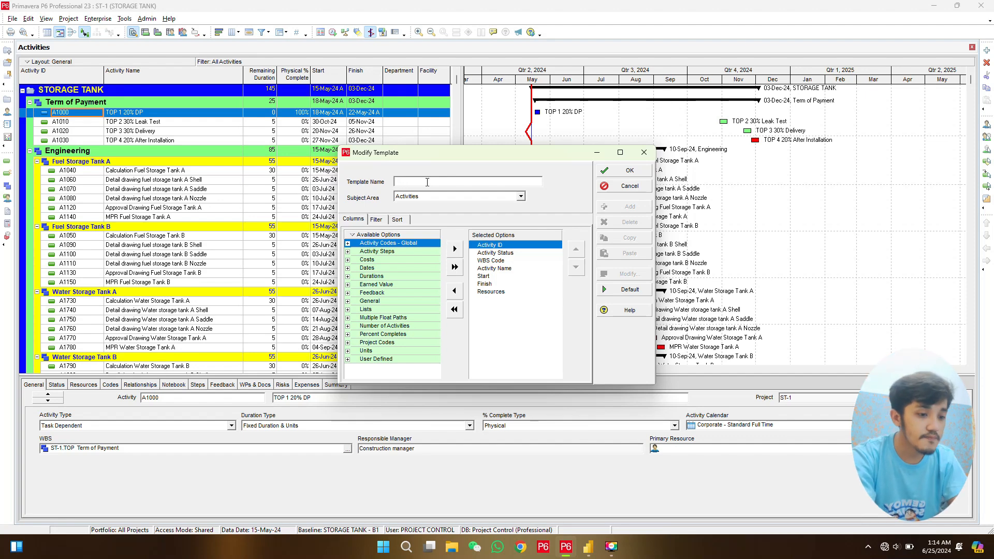
text(Power )
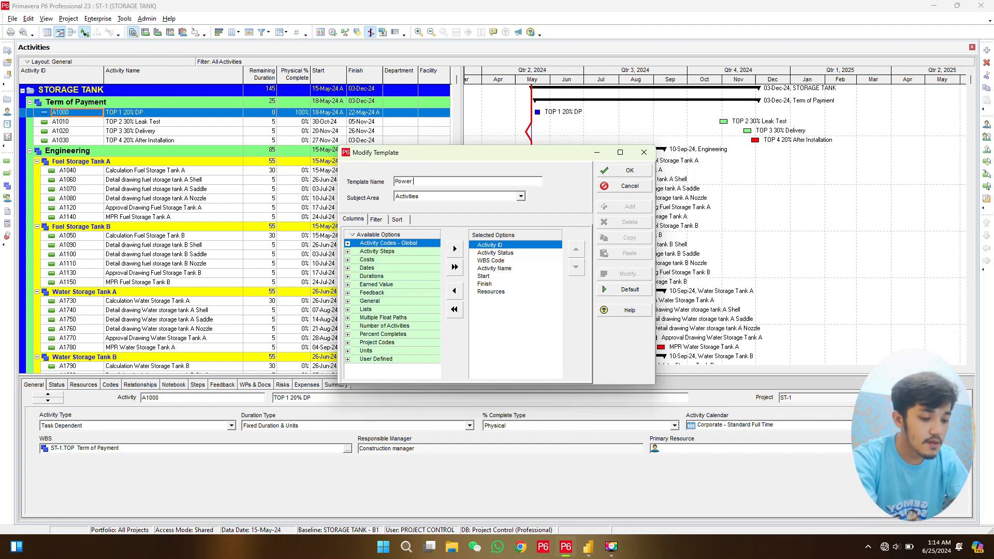
text(BI Tut)
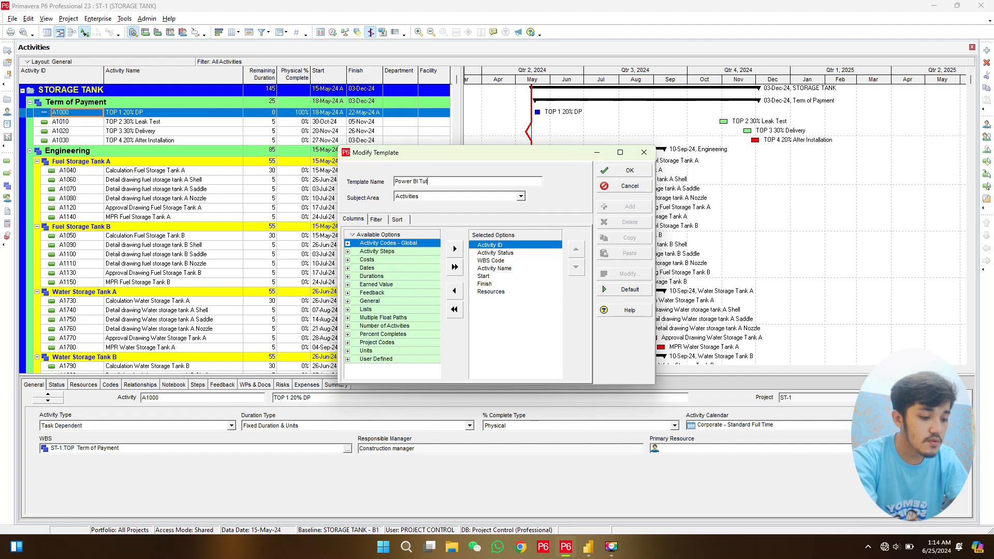
text(orial)
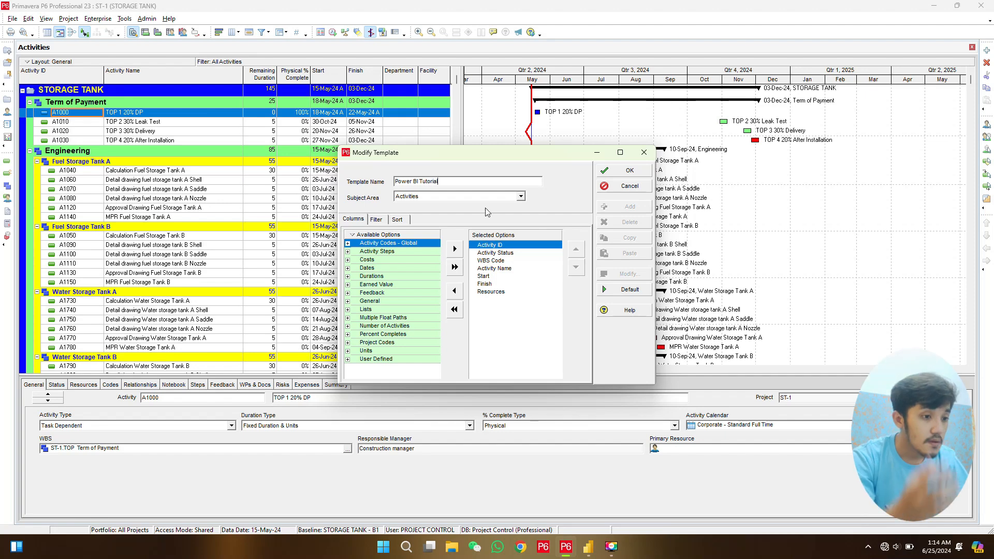
click(521, 197)
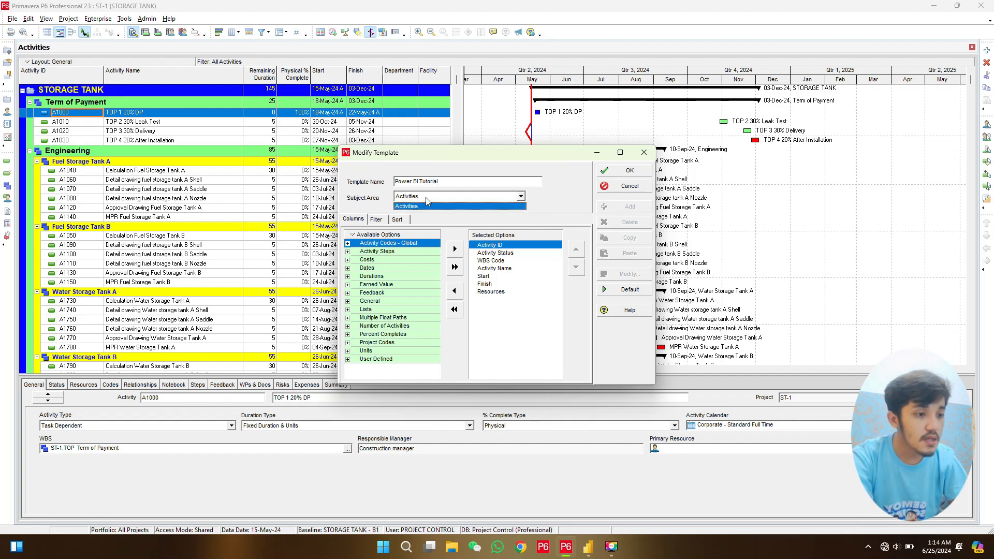
click(542, 198)
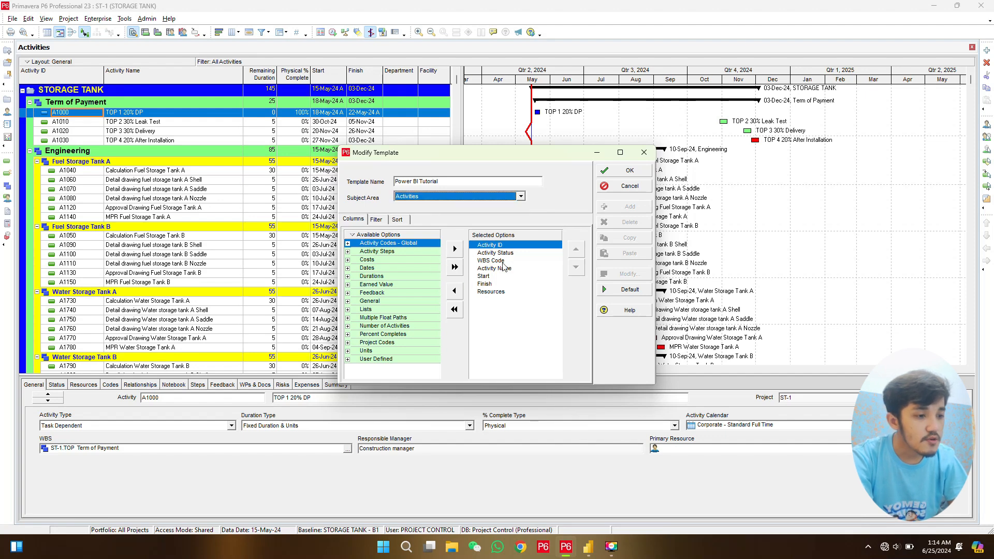
- Remove Resources from the template's selected columns and collapse the Lists group
click(491, 292)
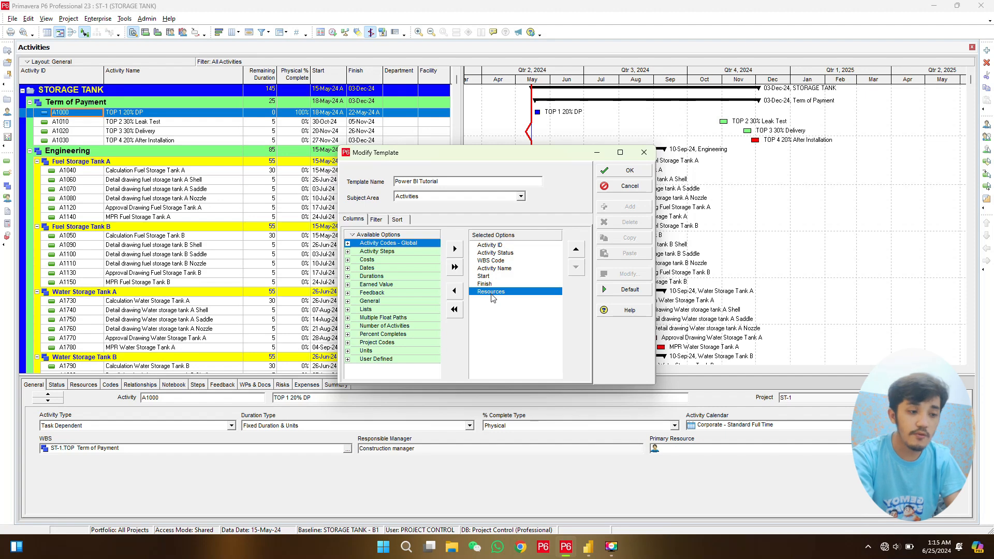
click(455, 292)
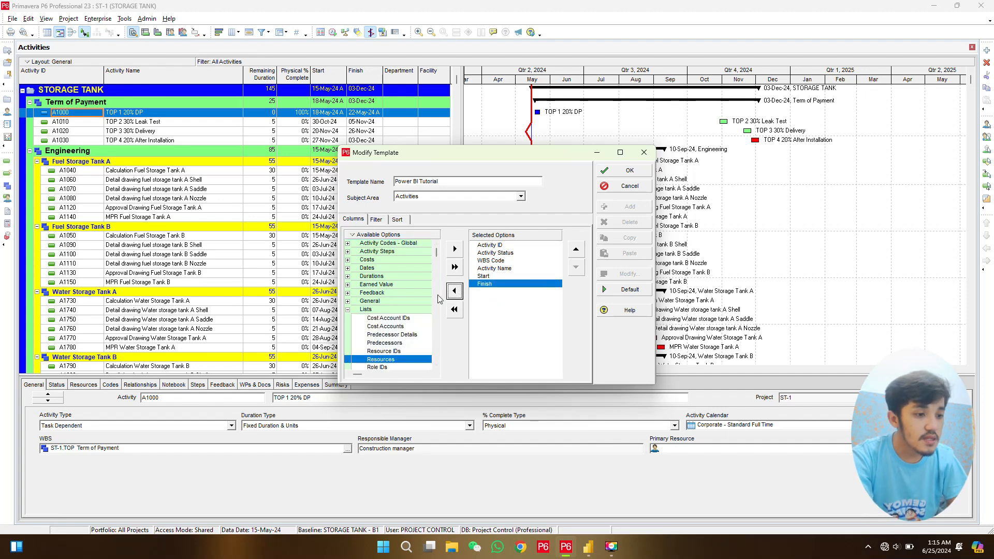
click(348, 310)
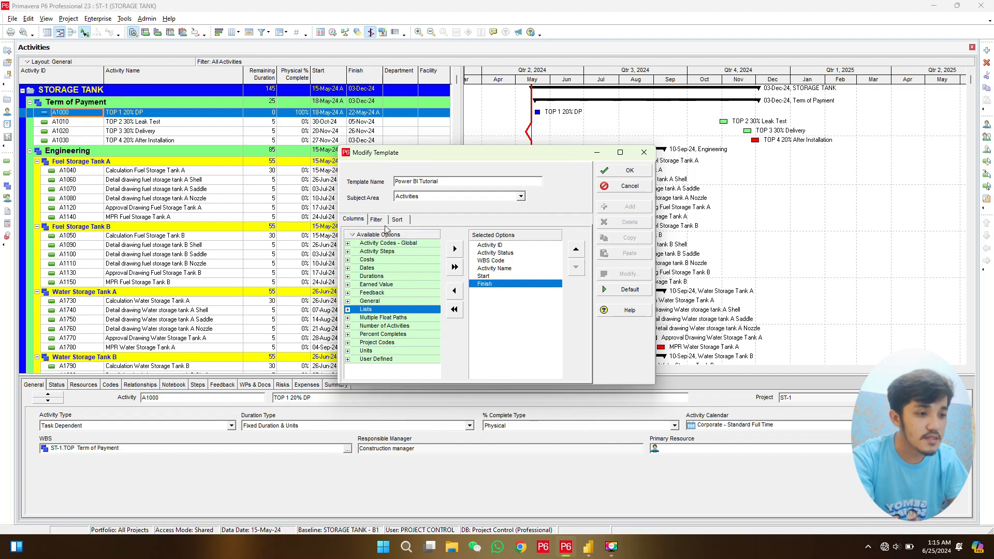
- Find "department" among the available options and add the Department activity code to the template's columns
right_click(357, 235)
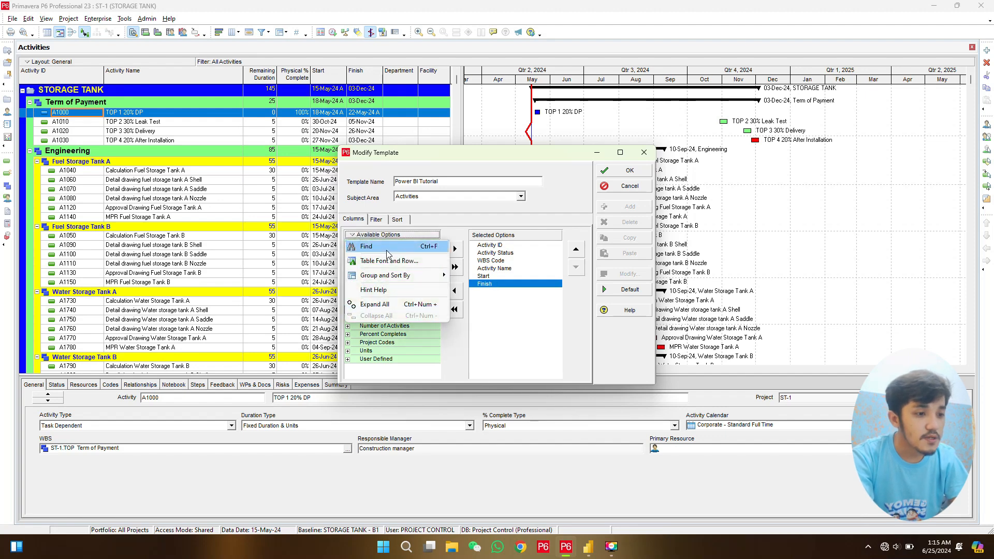
click(386, 247)
text(de)
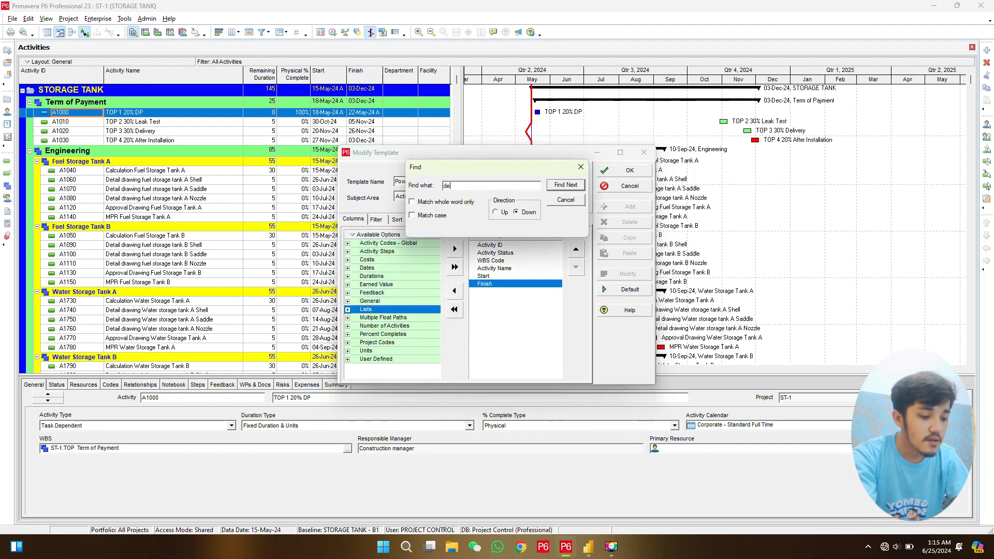
text(part)
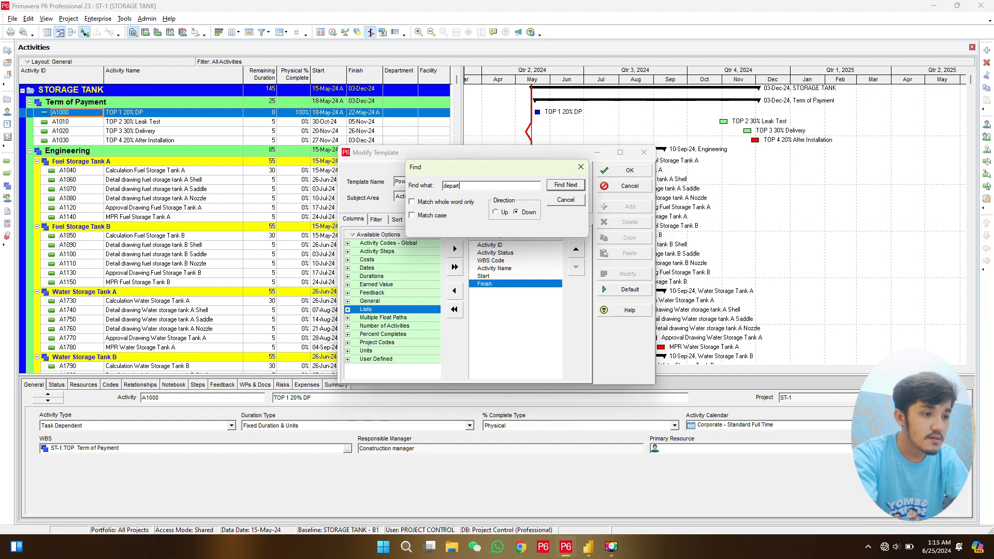
text(ement)
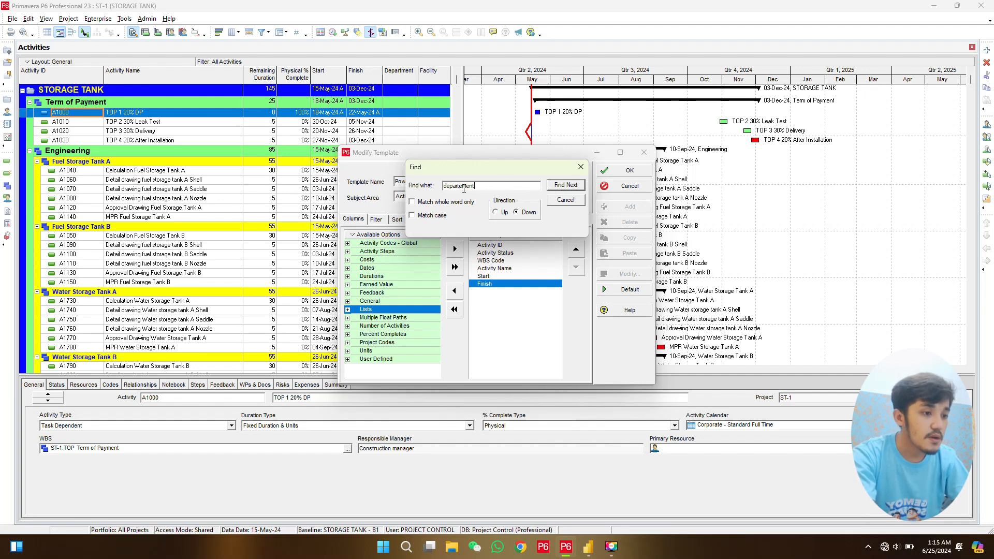
click(565, 185)
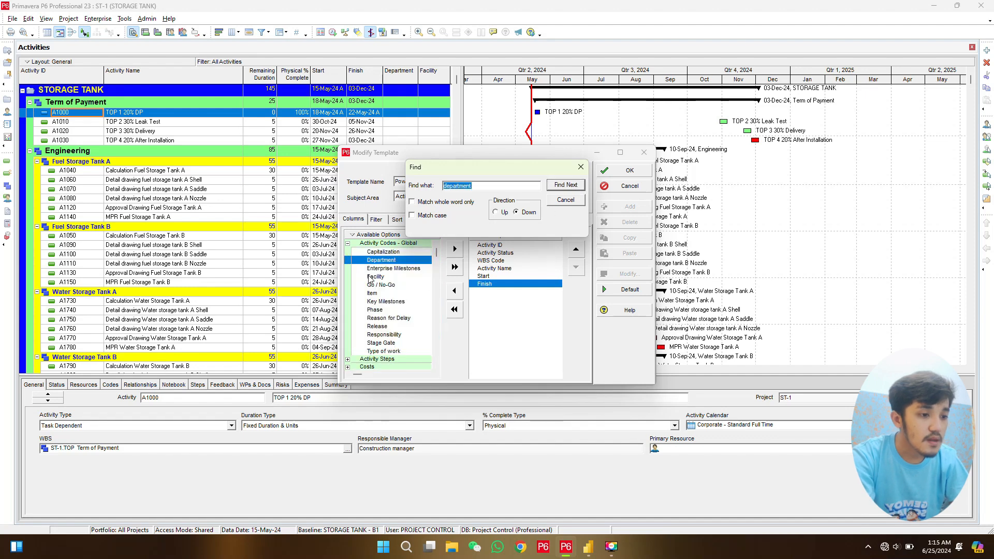
click(580, 167)
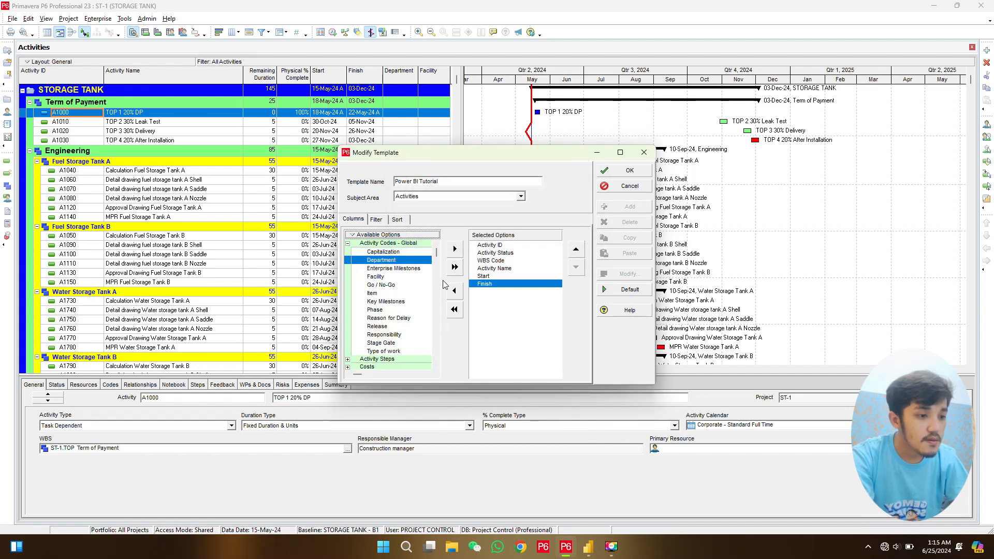
click(458, 250)
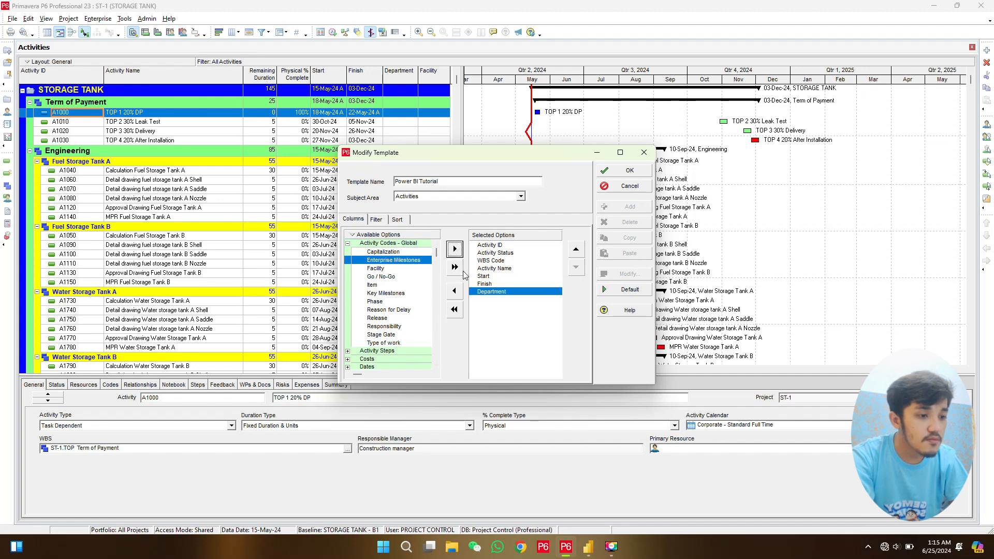
- Add the Facility activity code to the template's columns and save the template
click(393, 268)
click(454, 250)
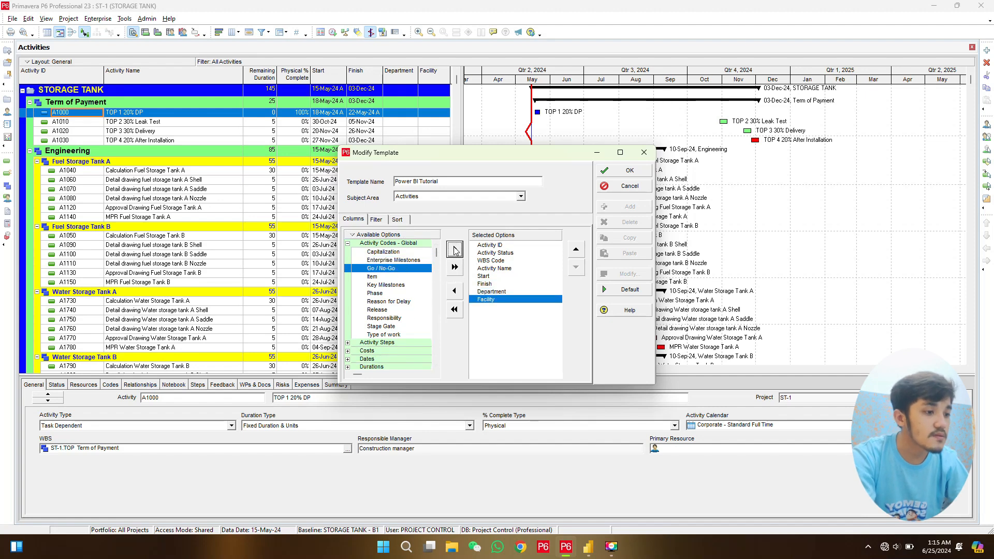
click(630, 171)
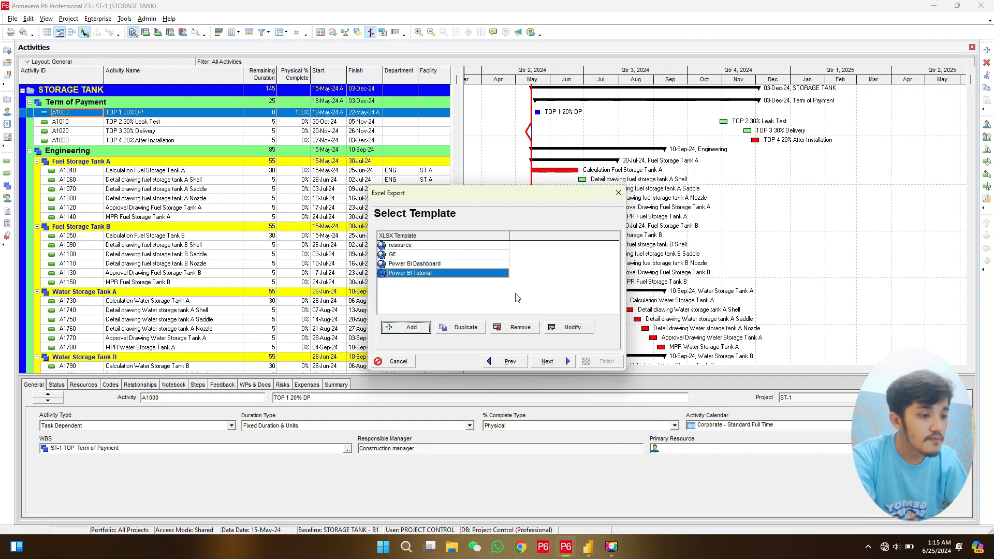
- Continue with the Power BI Tutorial template and set the export file to ST-1-Activities.xlsx in the Desktop folder
click(551, 361)
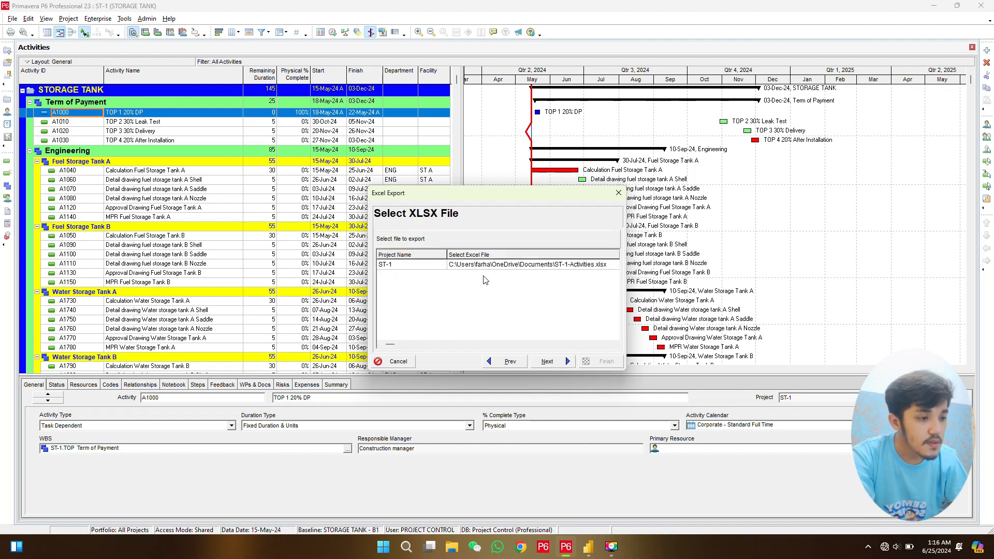
click(456, 265)
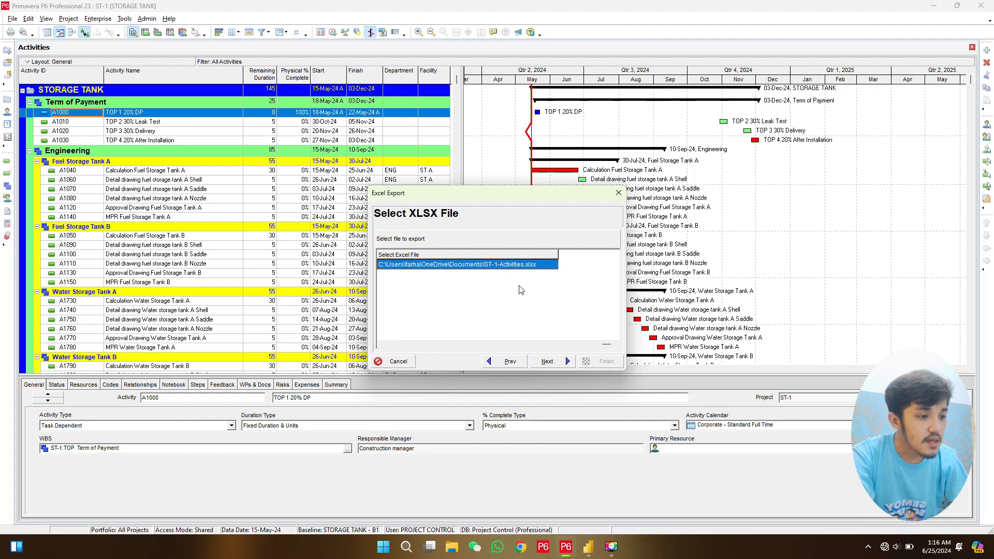
click(520, 266)
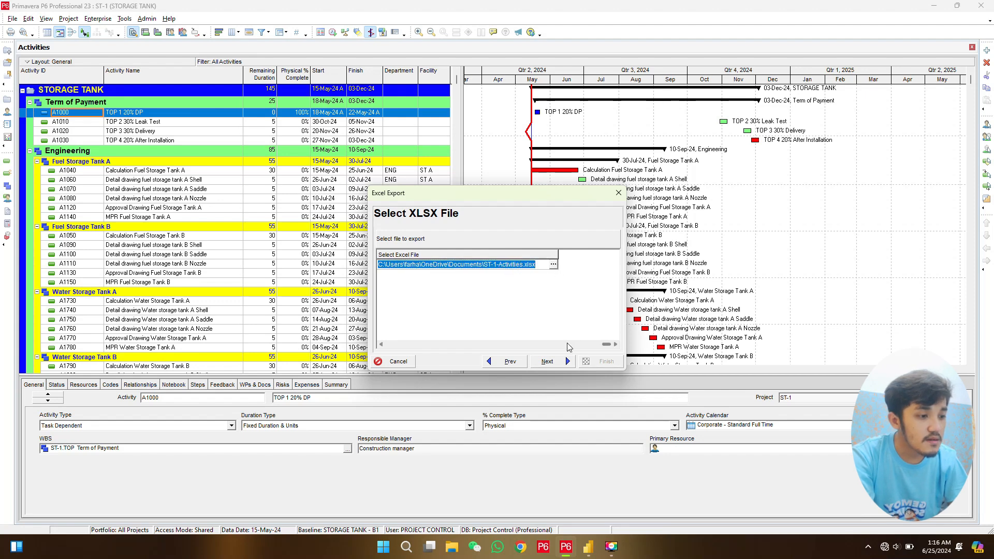
click(381, 344)
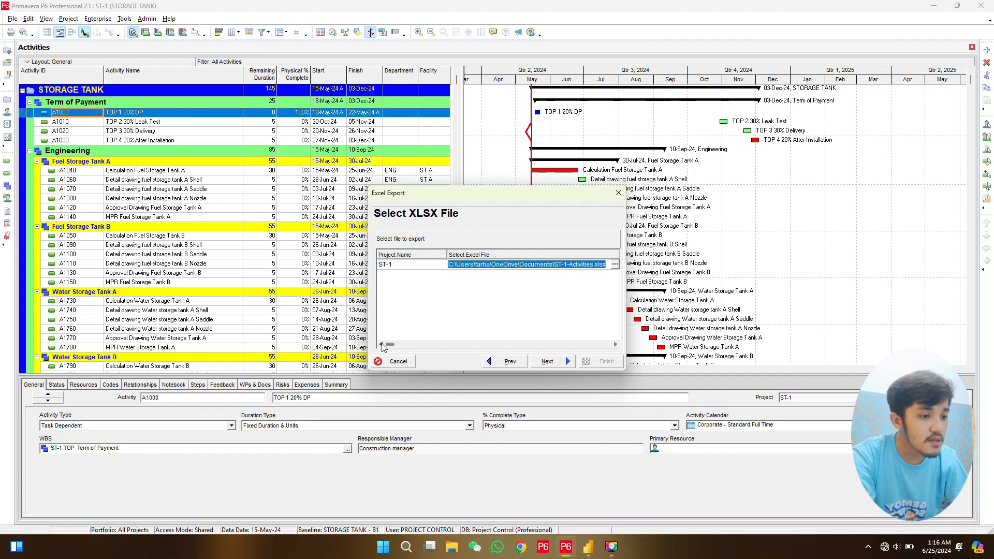
click(615, 345)
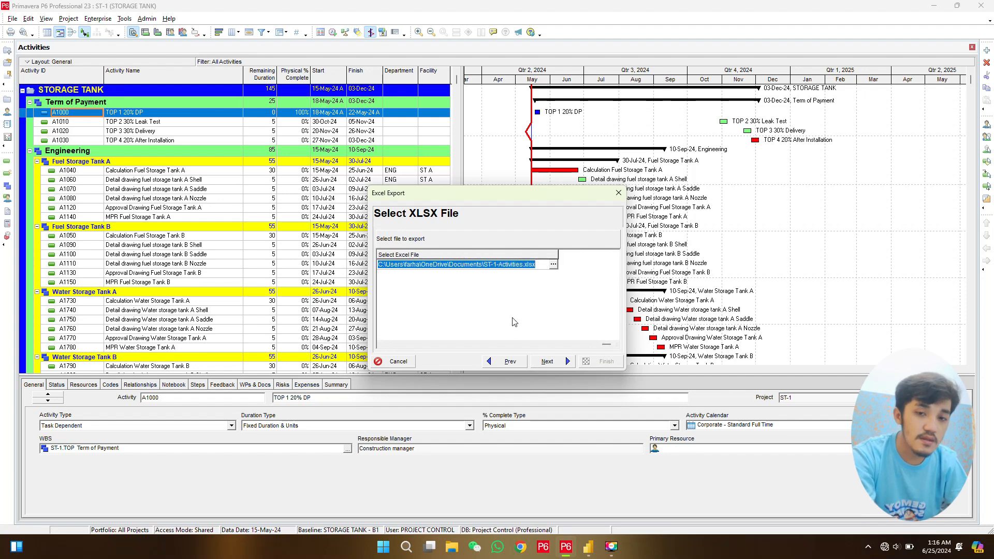
click(553, 264)
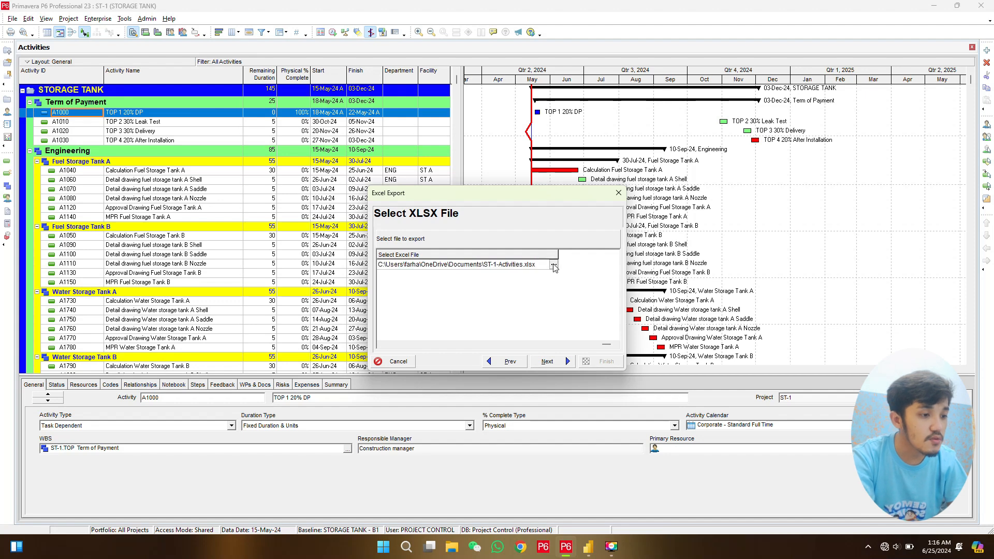
click(378, 189)
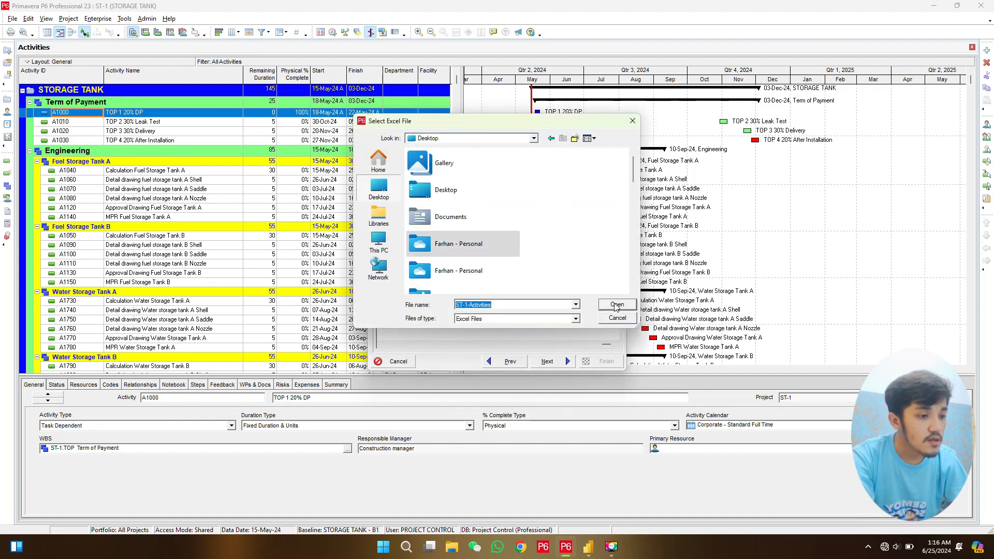
click(432, 193)
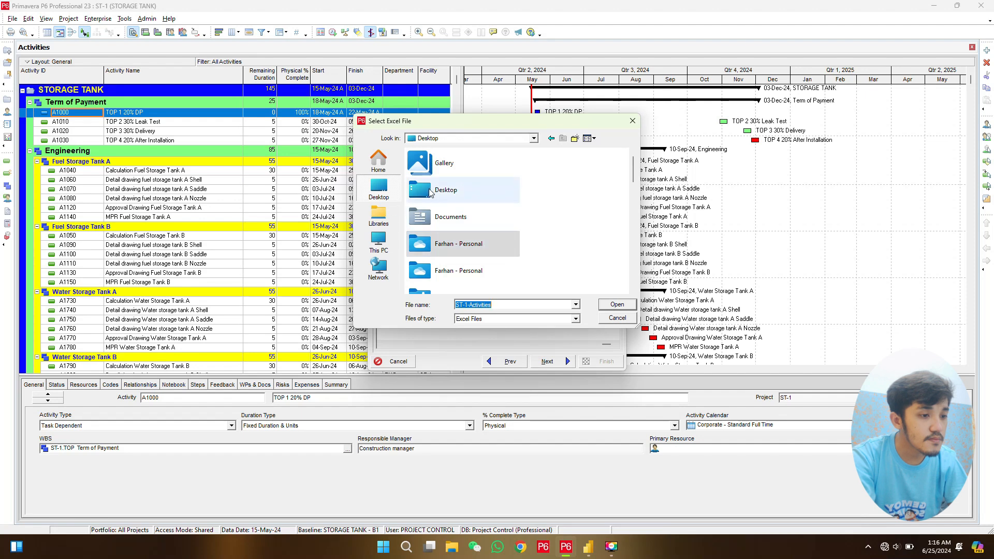
double_click(432, 193)
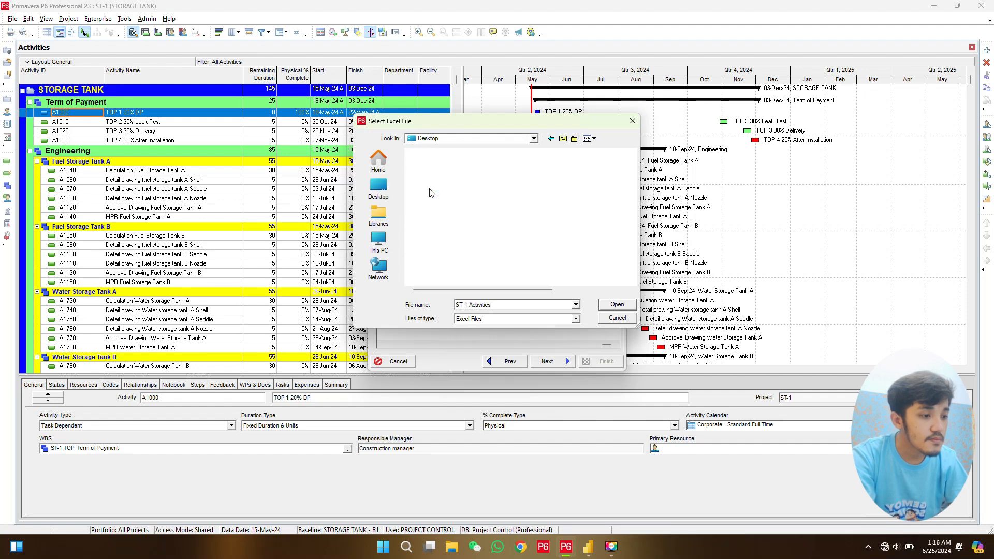
click(618, 305)
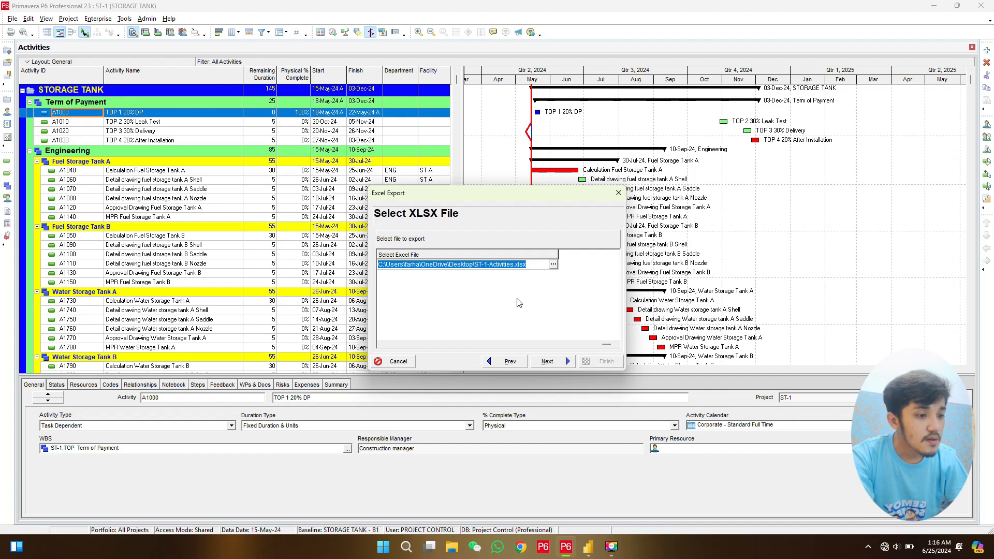
- Run the Excel export of the project's activities and close the export result
click(554, 362)
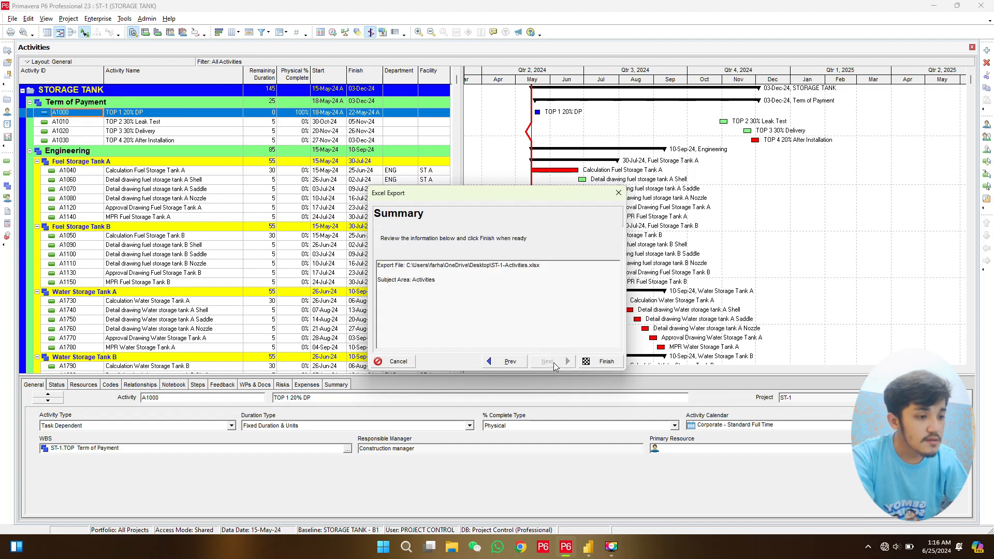
click(605, 362)
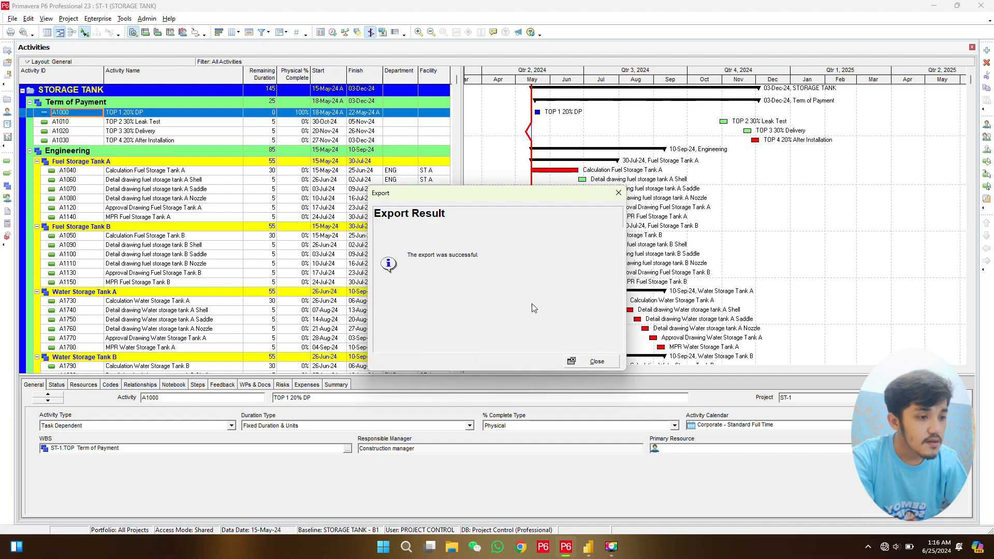
click(598, 362)
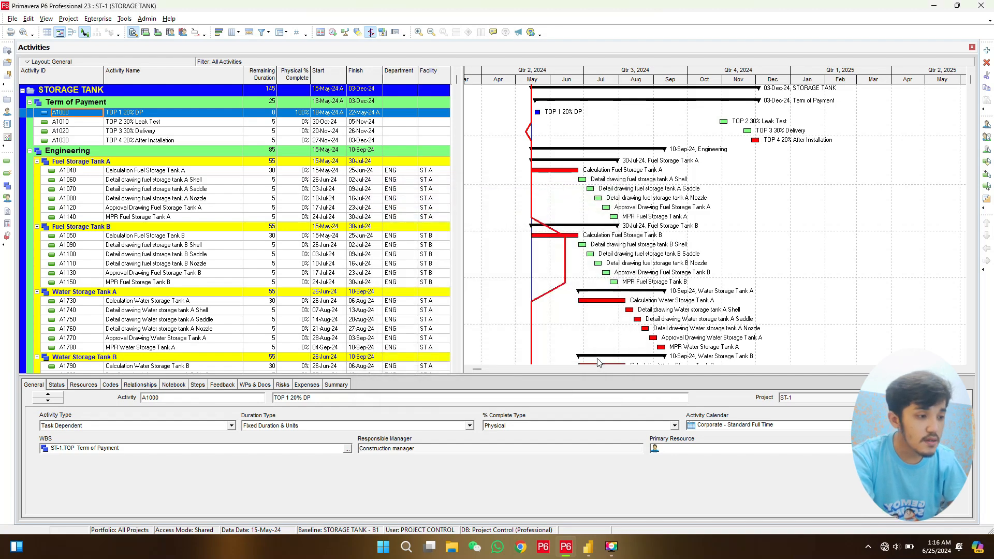
- Minimize the open windows and open the exported ST-1-Activities workbook from the desktop
click(931, 6)
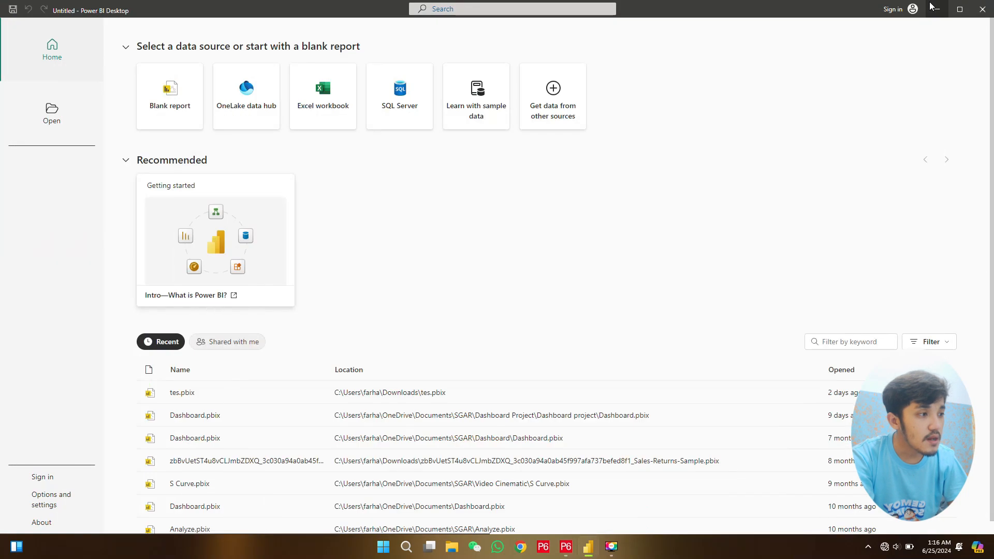
click(940, 9)
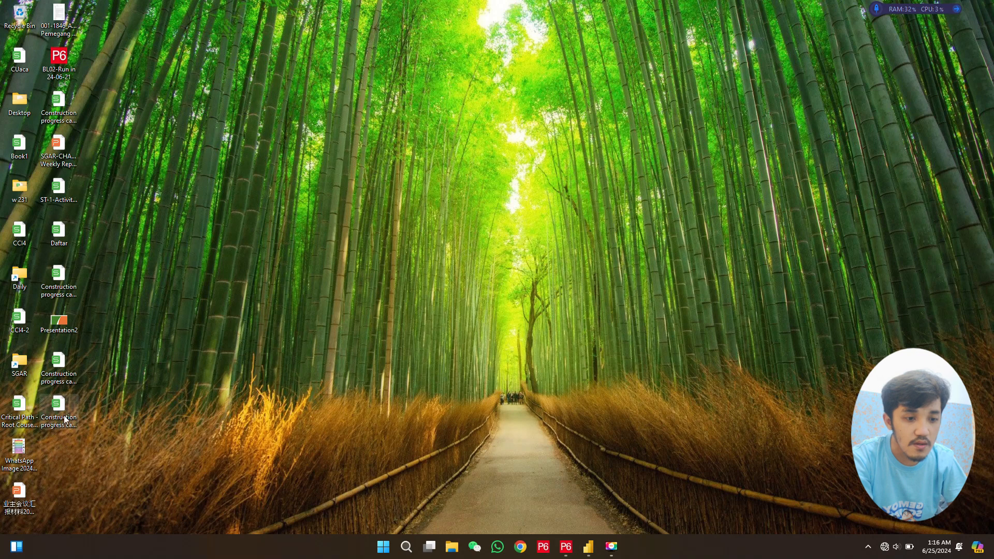
click(75, 192)
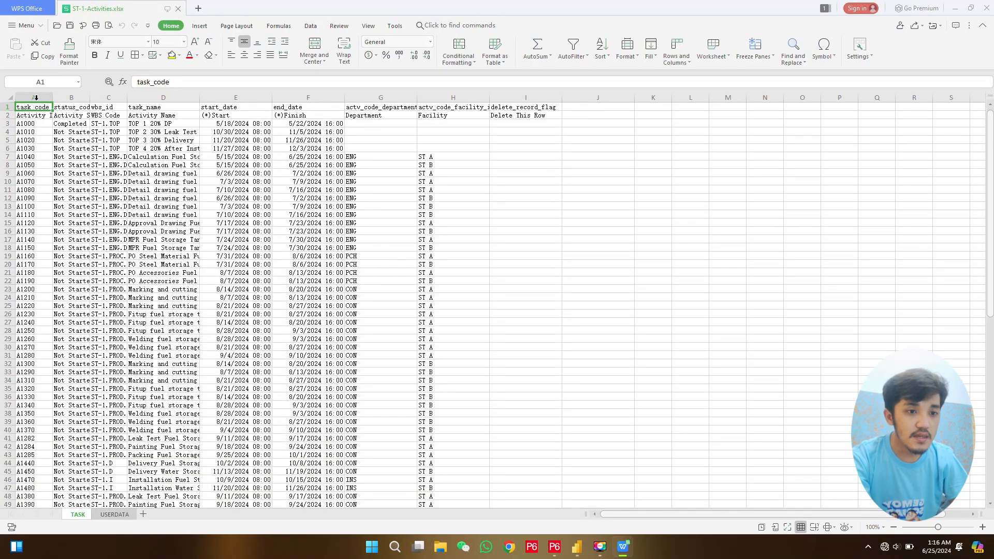
- Auto-fit the widths of columns A to H on the TASK sheet and close the workbook without saving
drag(36, 97, 451, 95)
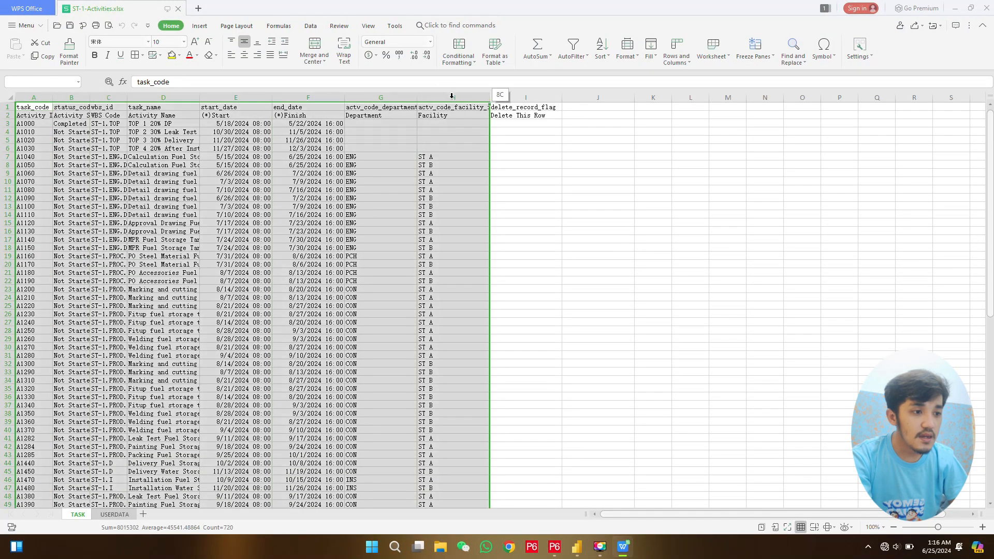
double_click(417, 96)
click(309, 206)
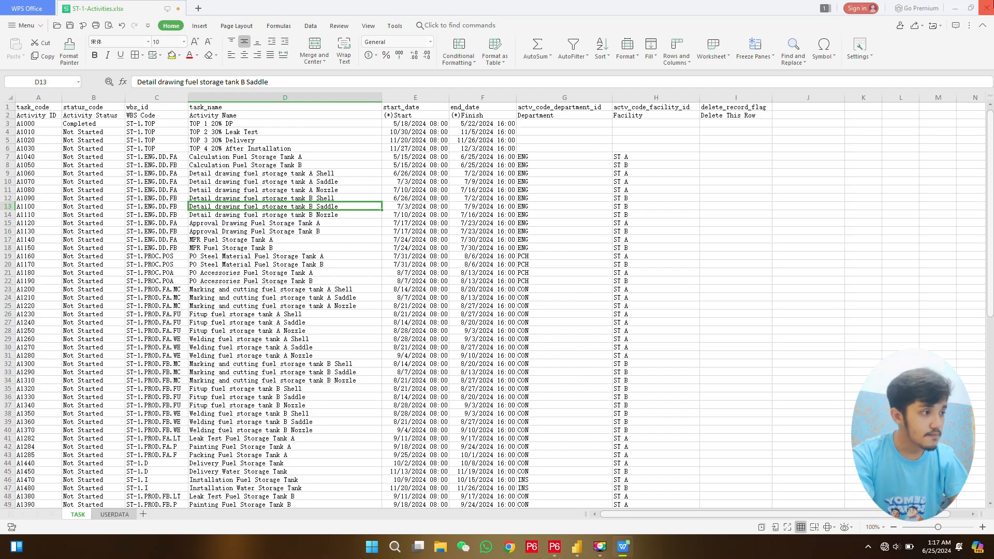
click(986, 7)
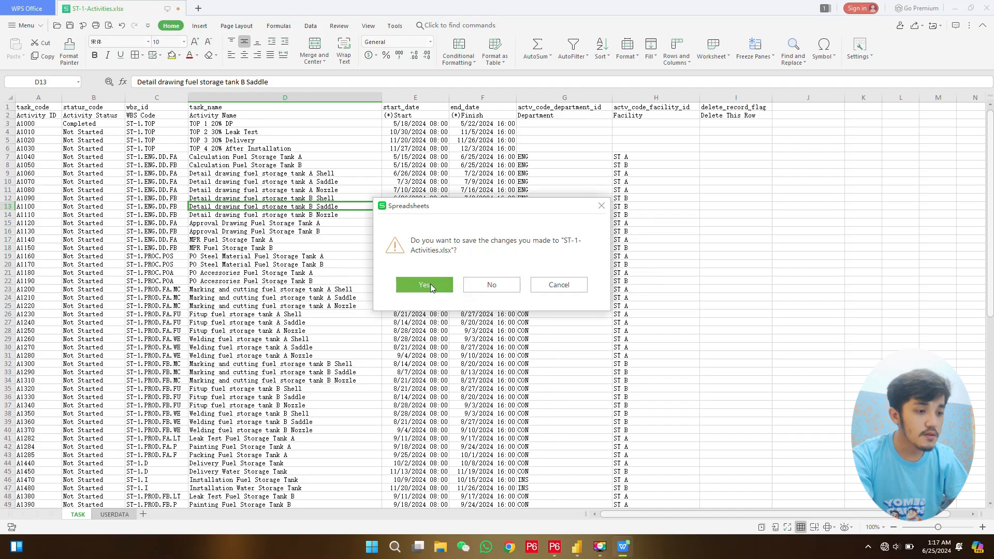
click(491, 286)
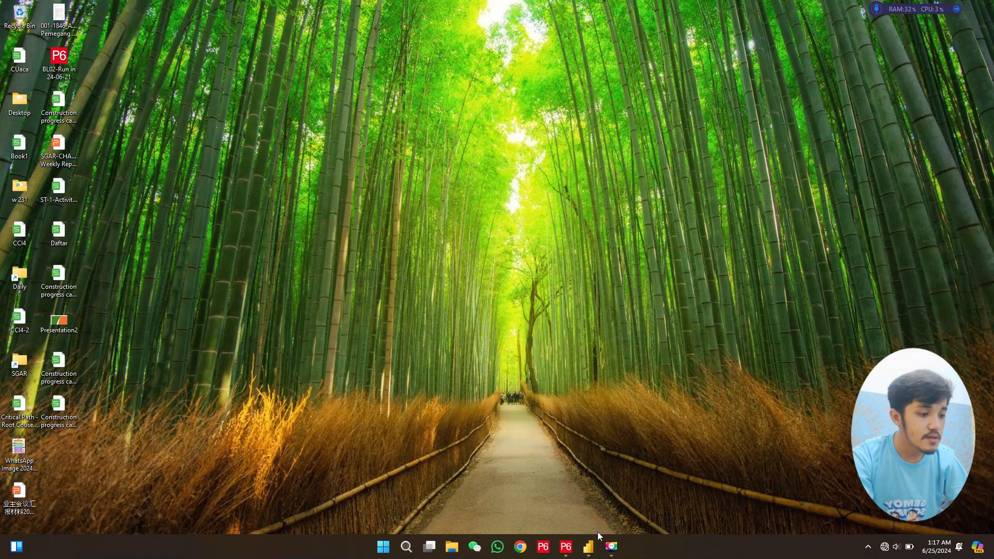
- Switch to Power BI Desktop, start a blank report and connect it to the ST-1-Activities Excel workbook in the Desktop folder
click(587, 546)
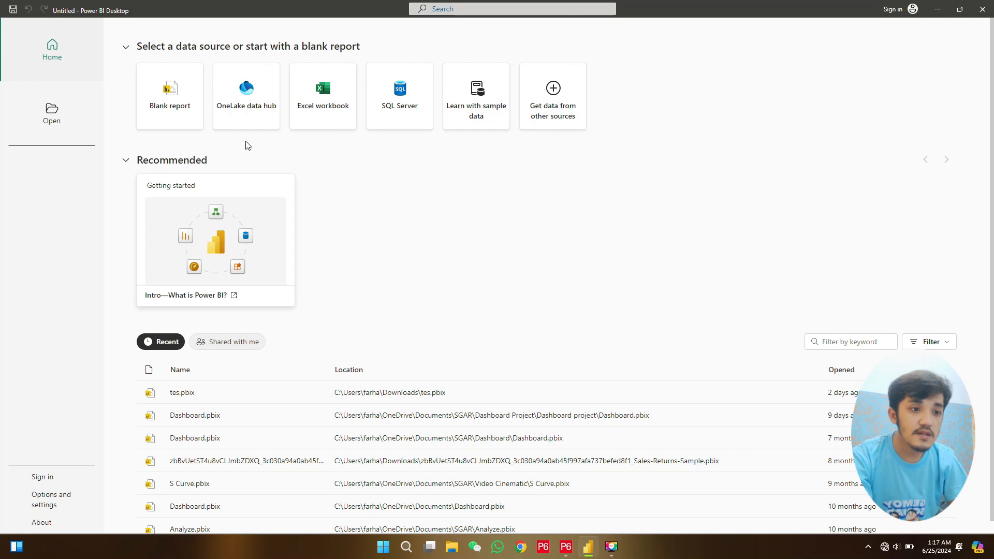
click(181, 98)
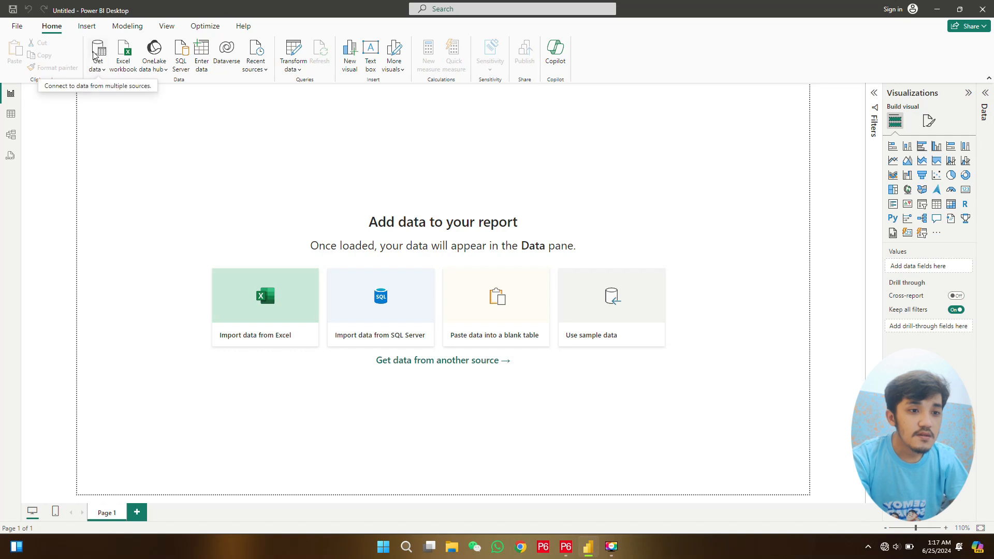
click(133, 66)
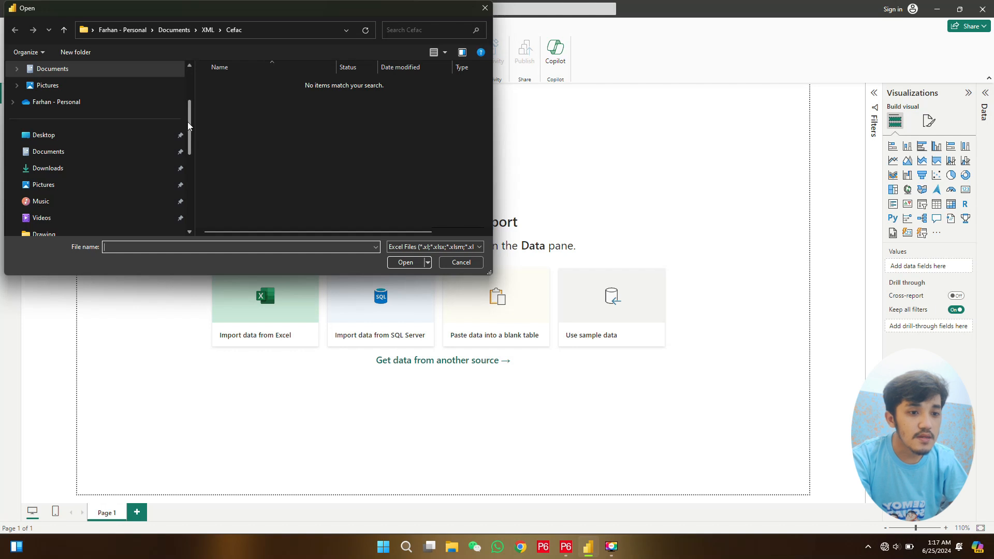
click(66, 138)
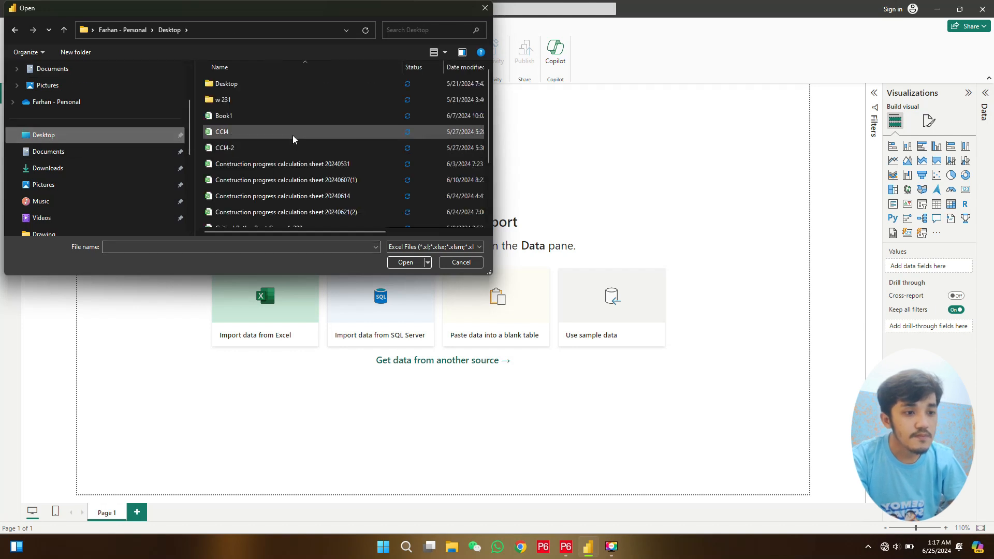
scroll(293, 138, down, 2)
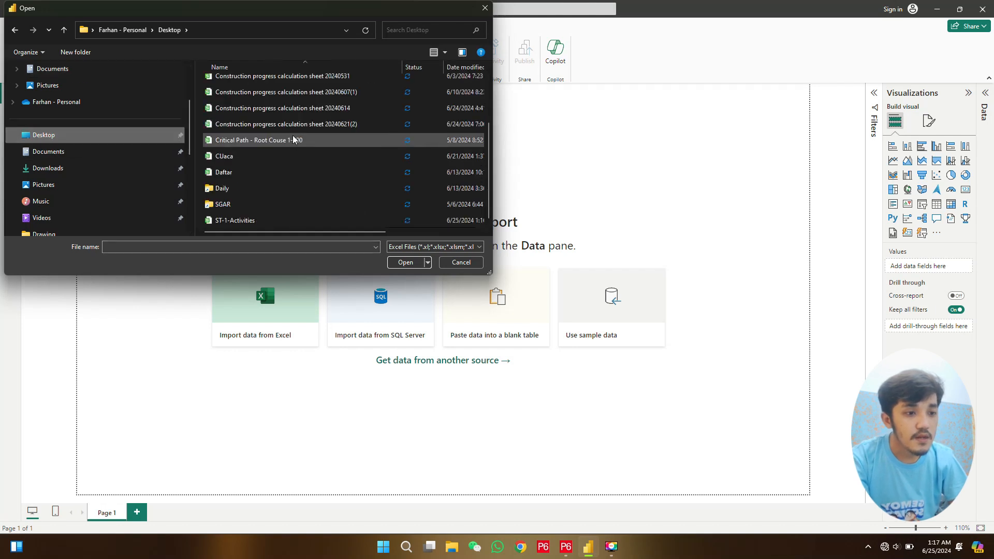
click(256, 220)
click(409, 264)
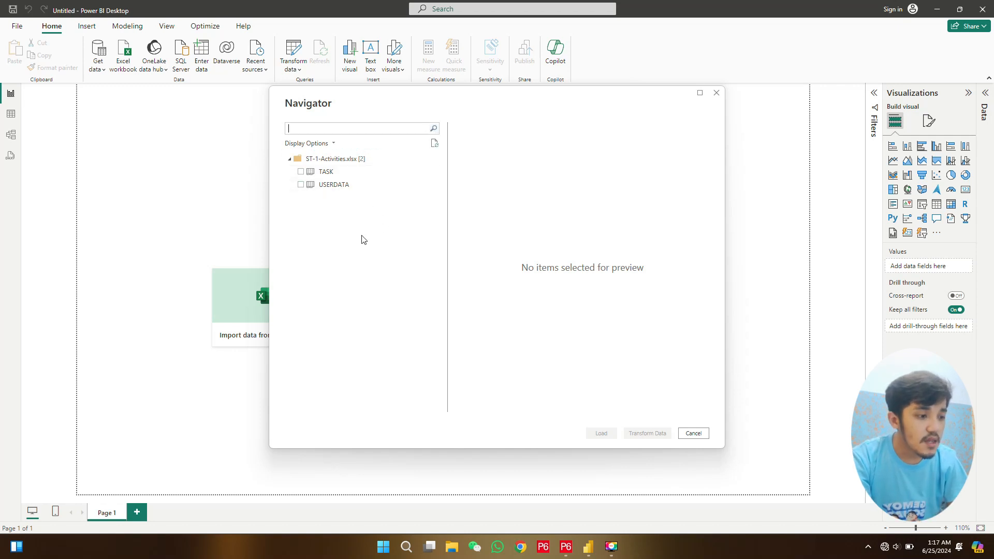
- Preview the contents of the TASK and USERDATA tables in the Navigator
click(342, 174)
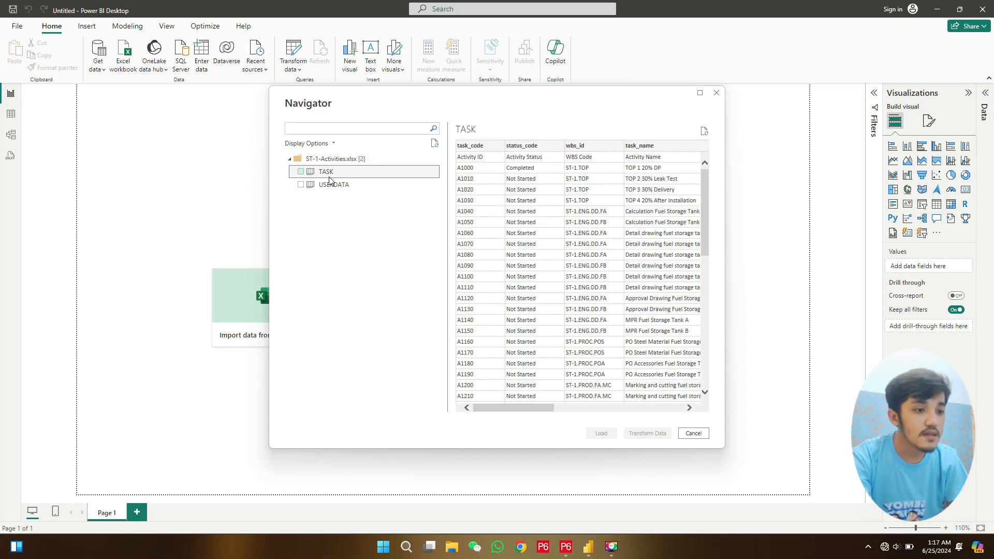
click(326, 186)
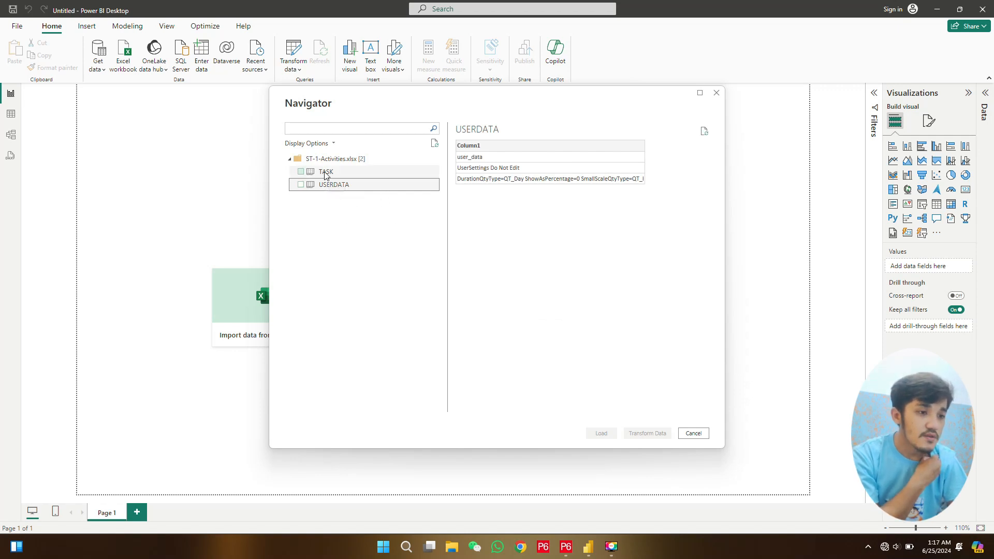
click(326, 174)
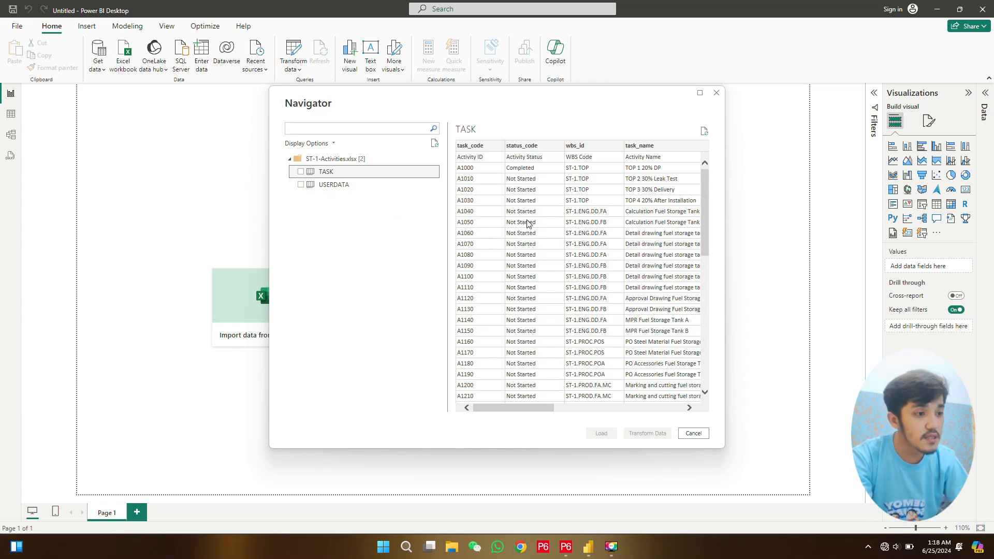
- Reopen the ST-1-Activities workbook, examine its USERDATA sheet and return to Power BI Desktop
key(super+d)
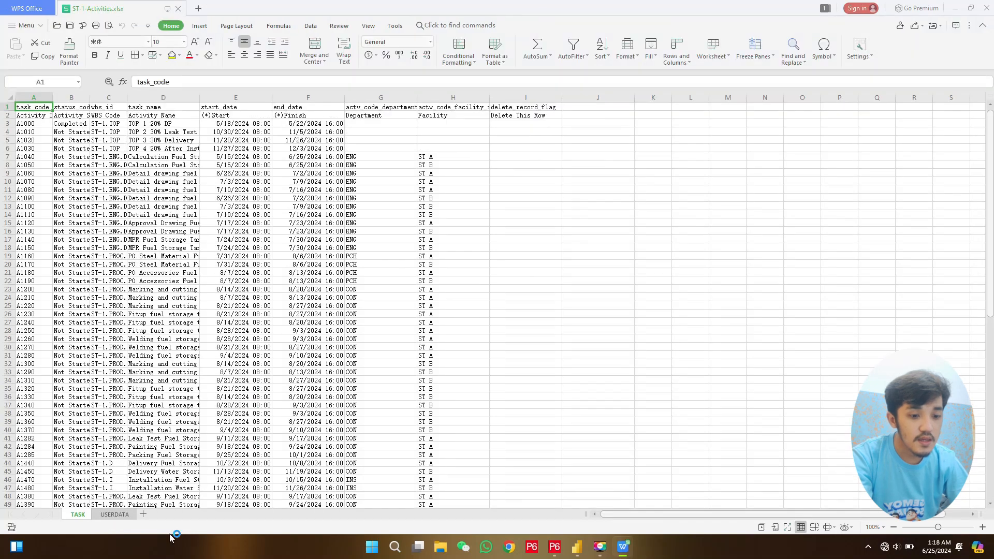
click(115, 513)
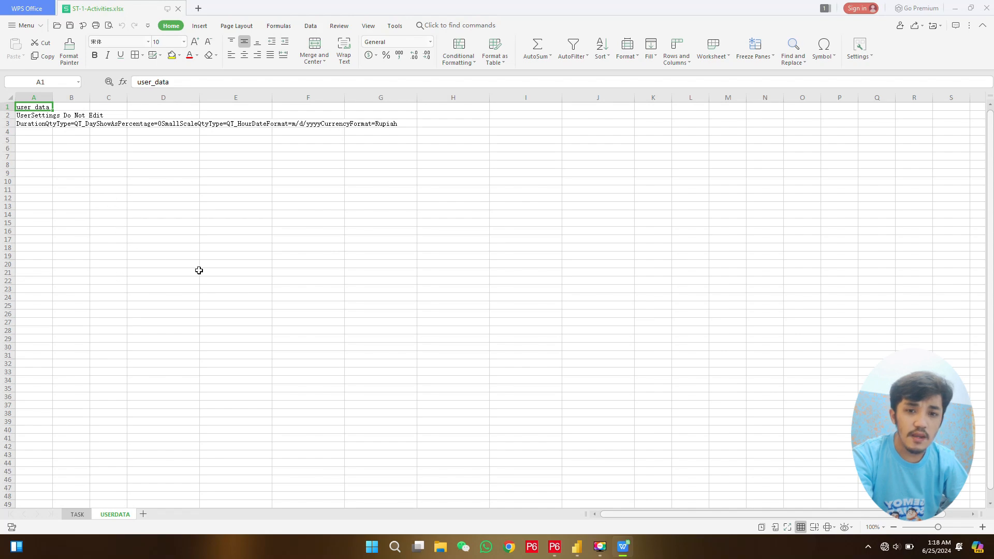
click(955, 8)
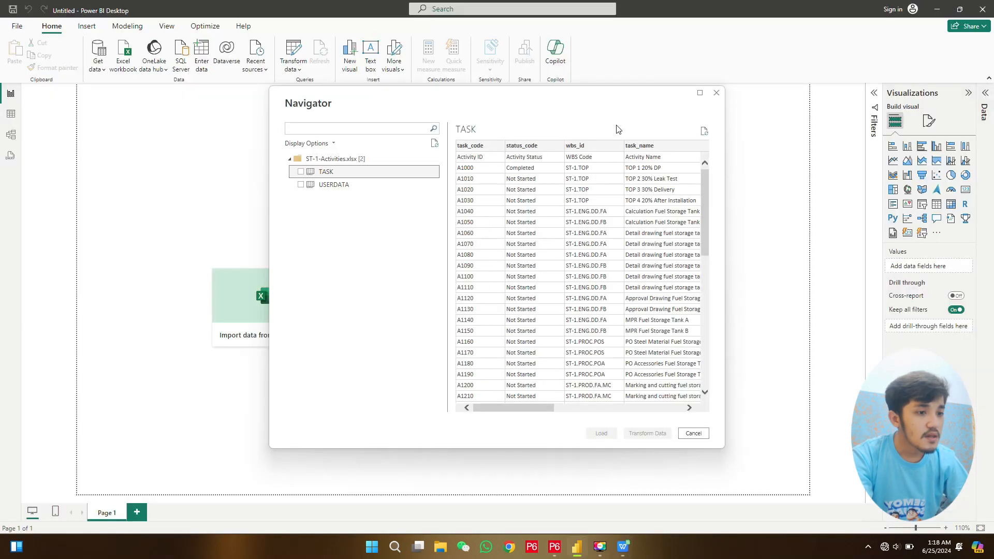
- Select only the TASK table, open it in Power Query Editor with Transform Data, and close and apply the query
click(300, 173)
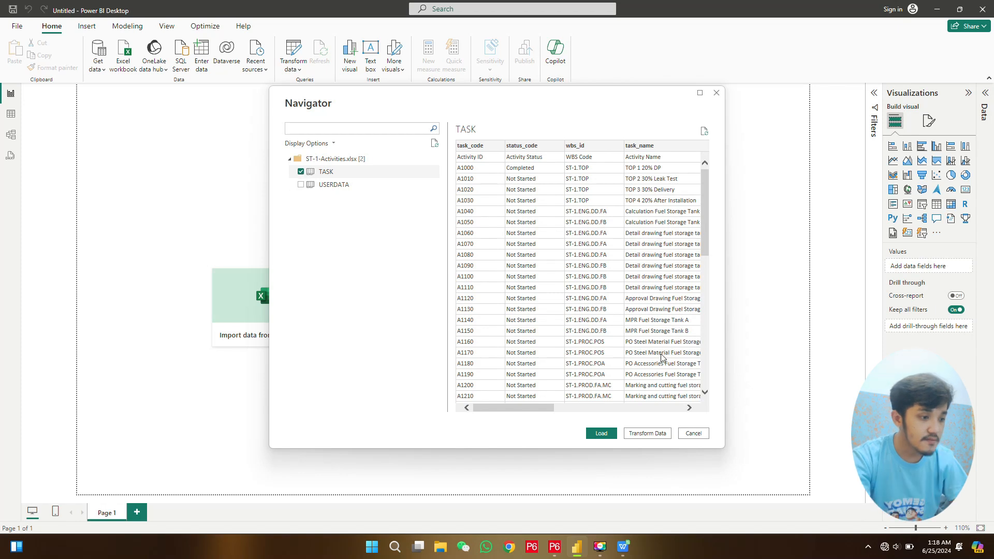
click(648, 434)
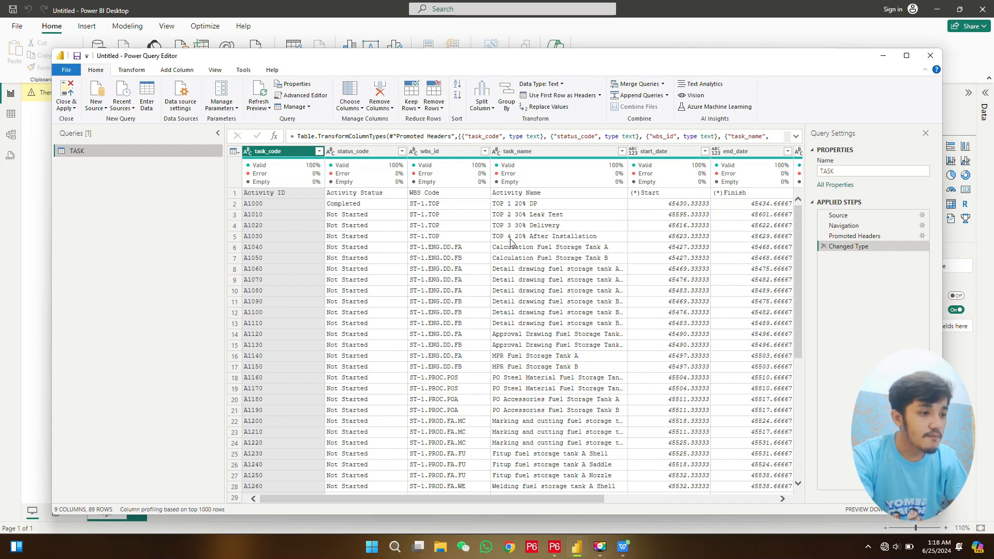
click(66, 90)
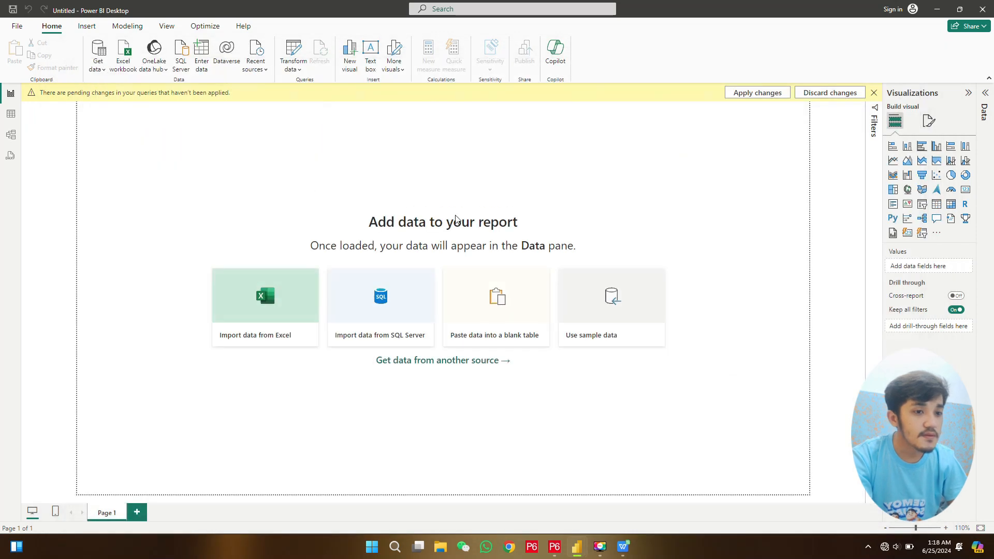
- Apply the pending query changes, examine the TASK table's rows and fields in Table view, and return to the report canvas
click(756, 94)
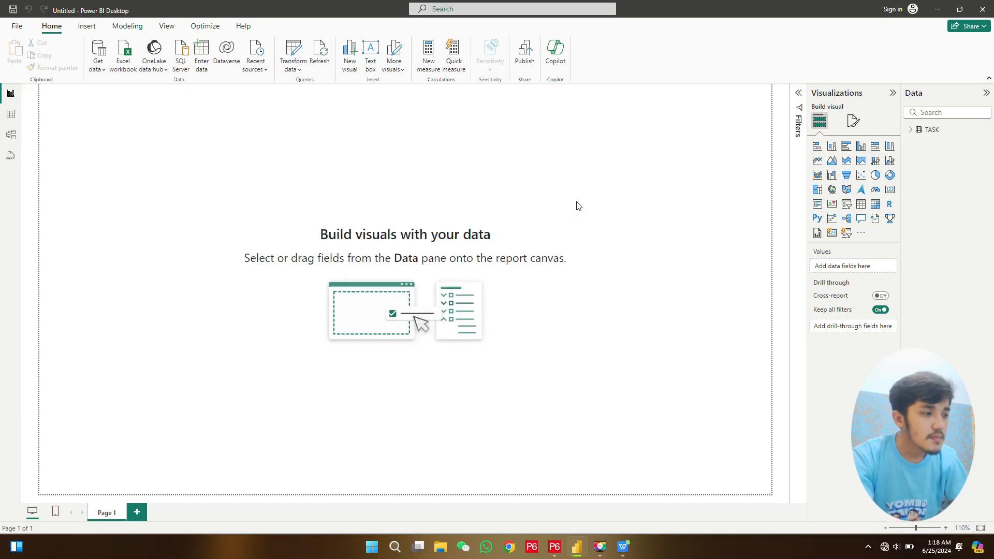
click(12, 114)
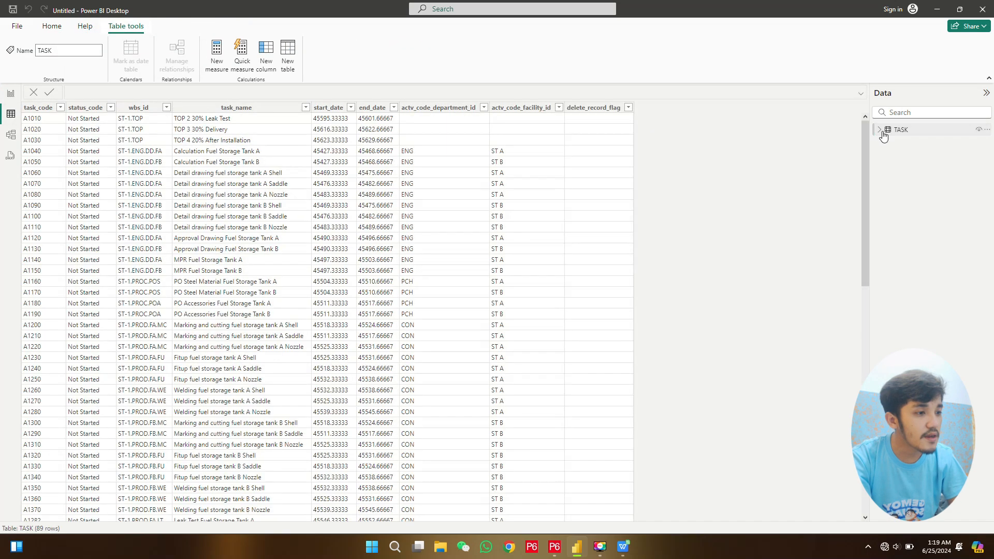
click(882, 133)
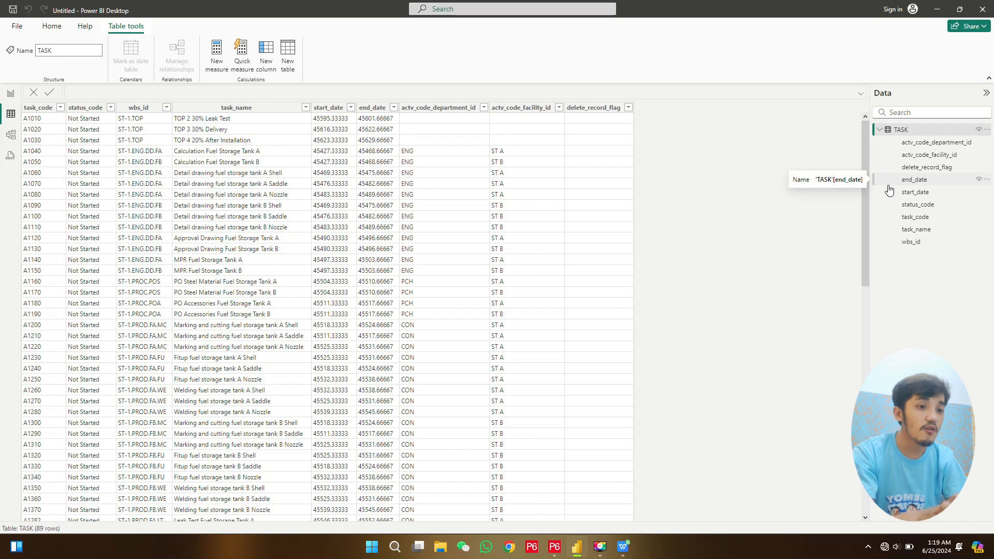
click(10, 95)
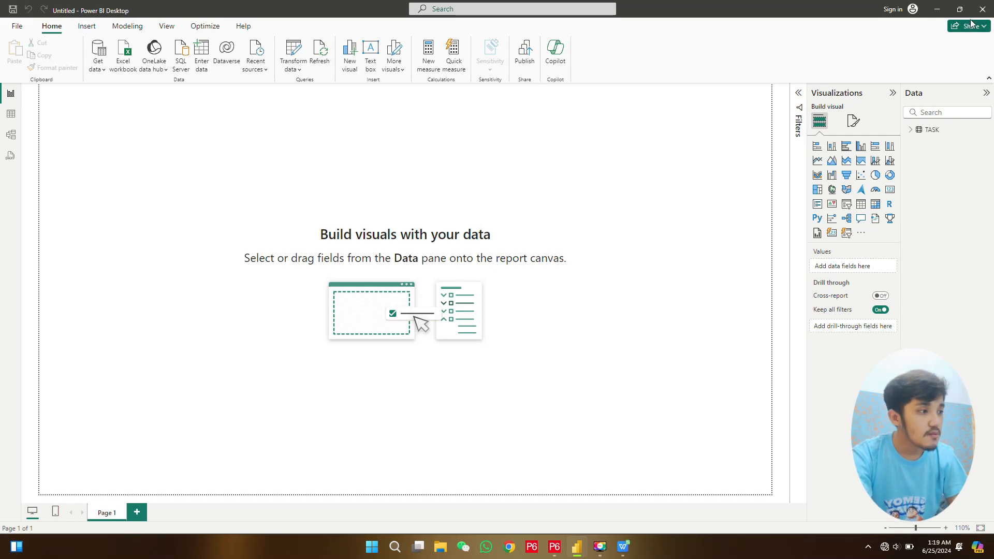
- Switch to Primavera P6, widen the activity table area and review the displayed columns in the Columns dialog without changing them
click(936, 9)
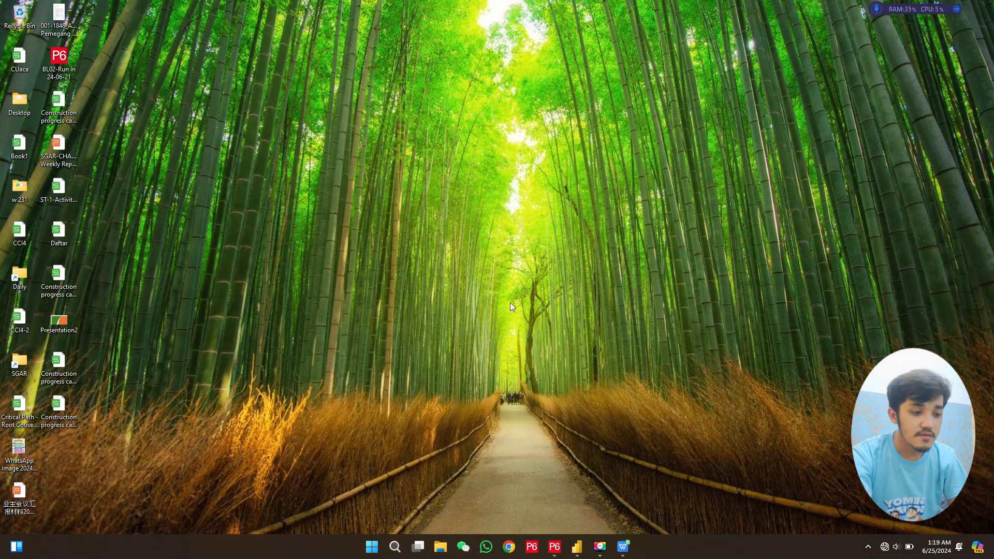
click(553, 546)
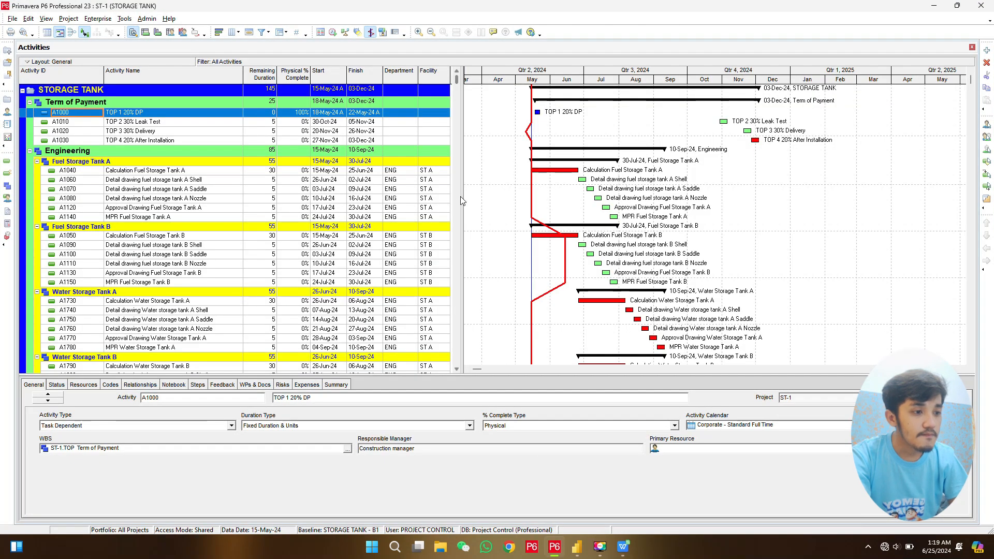
drag(460, 203, 519, 205)
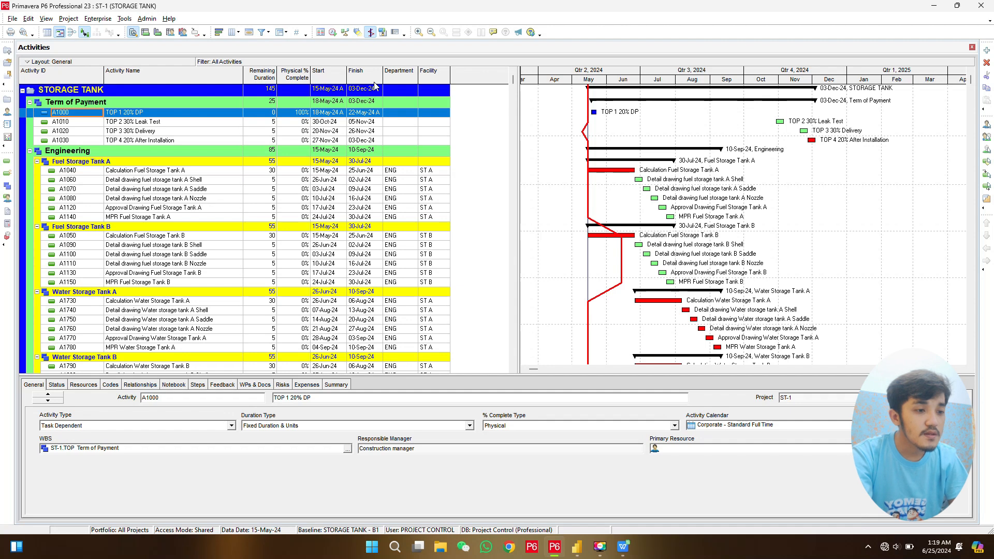
right_click(472, 78)
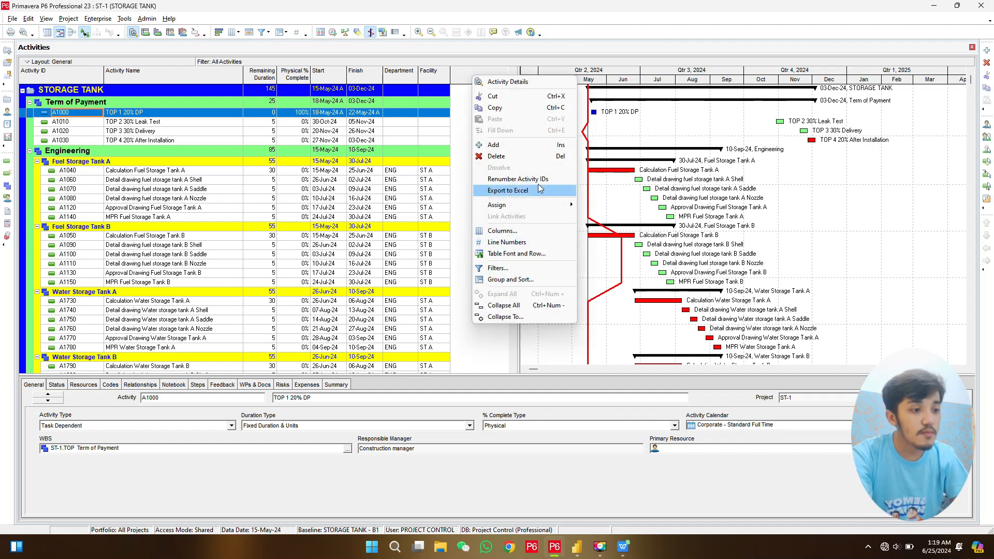
click(516, 233)
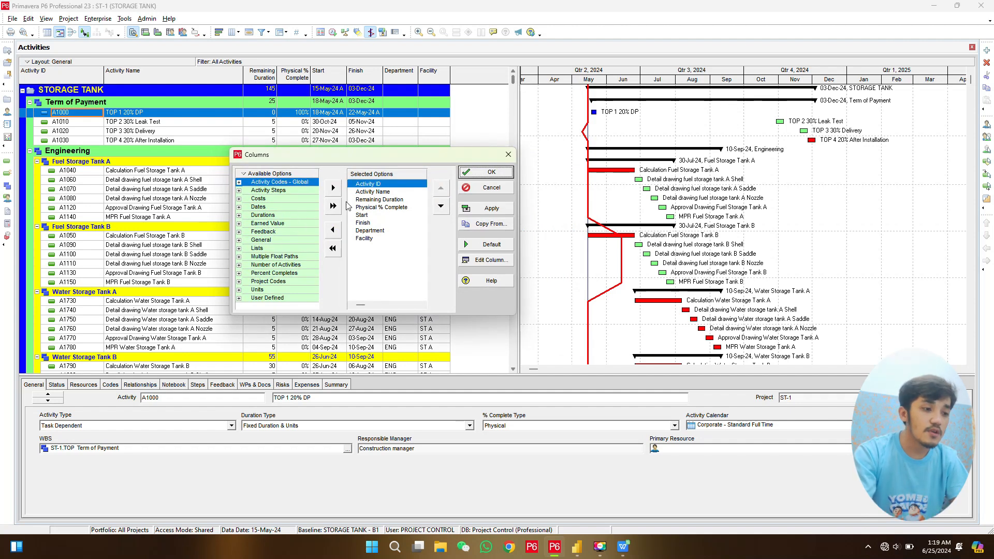
click(480, 186)
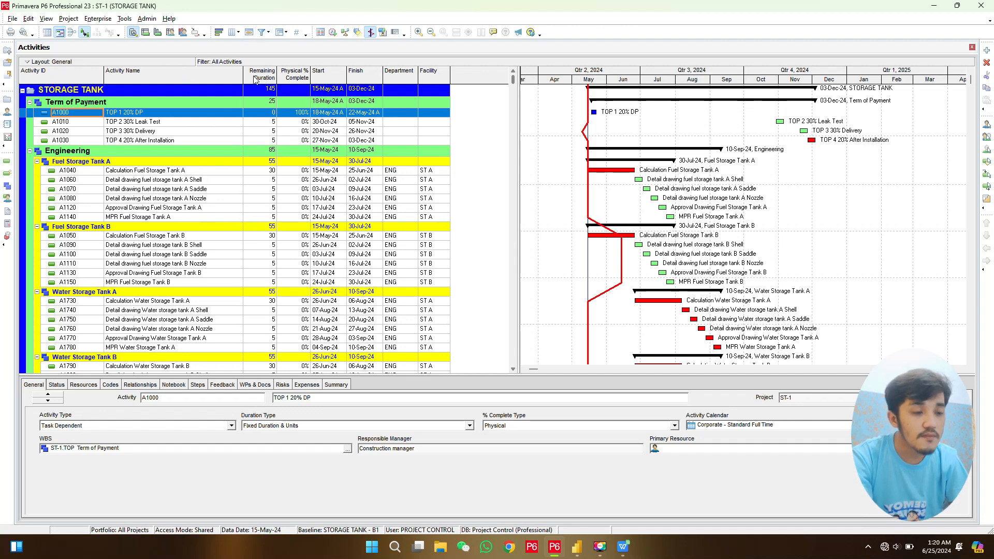
- Group the STORAGE TANK activities by WBS only to level 1 in Group and Sort
click(281, 33)
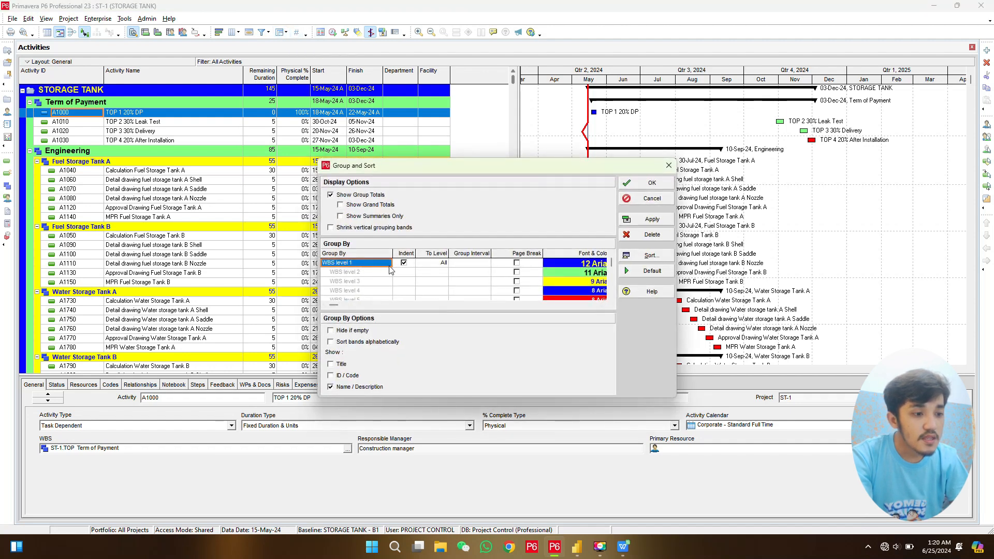
click(443, 265)
click(443, 265)
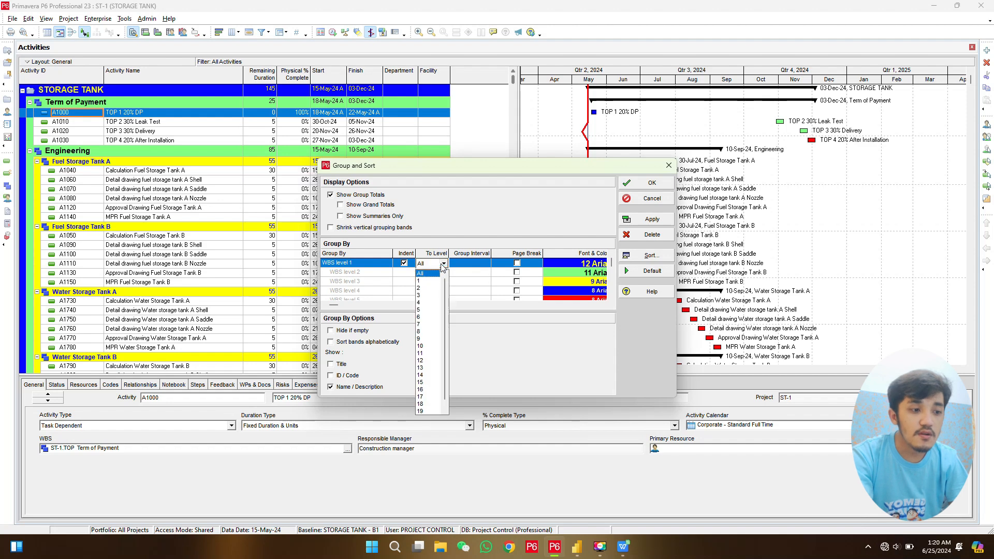
click(430, 281)
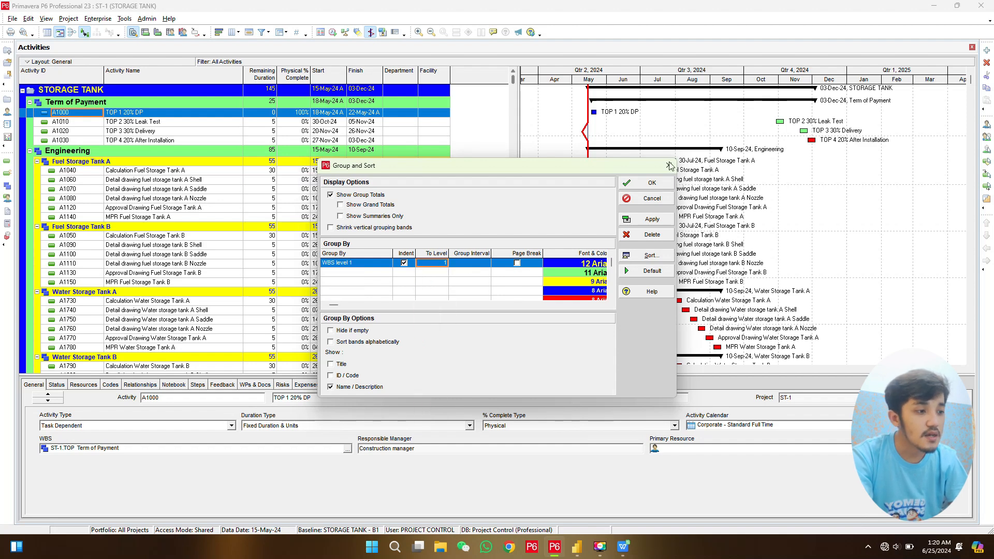
click(643, 183)
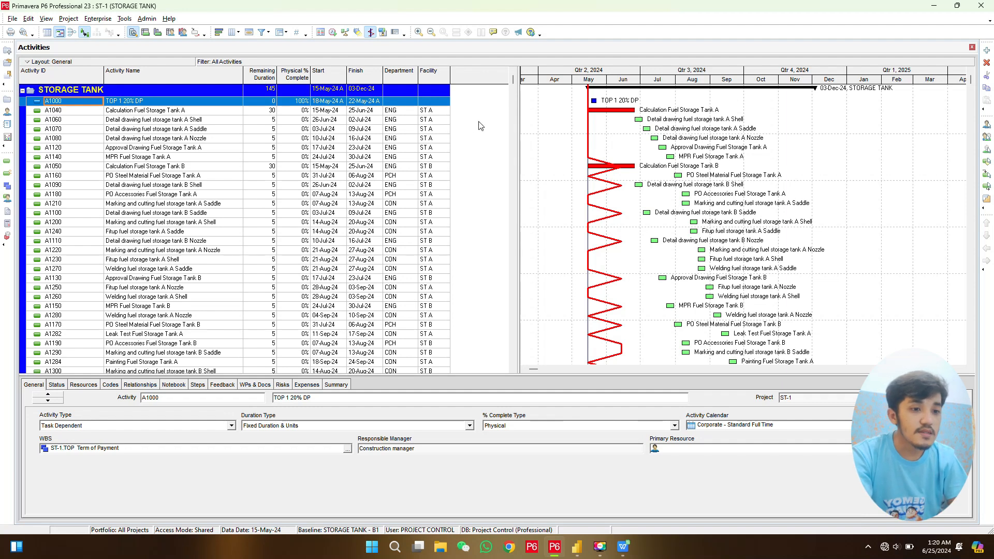
- Copy all rows of the P6 activity table and paste them into a new blank Excel workbook starting at cell A1
key(ctrl+a)
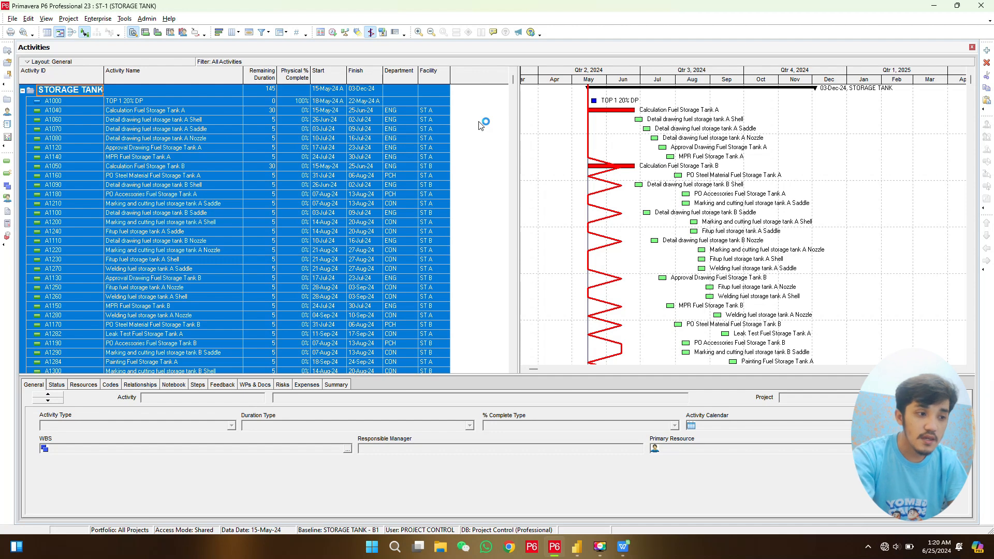
click(369, 553)
text(excel)
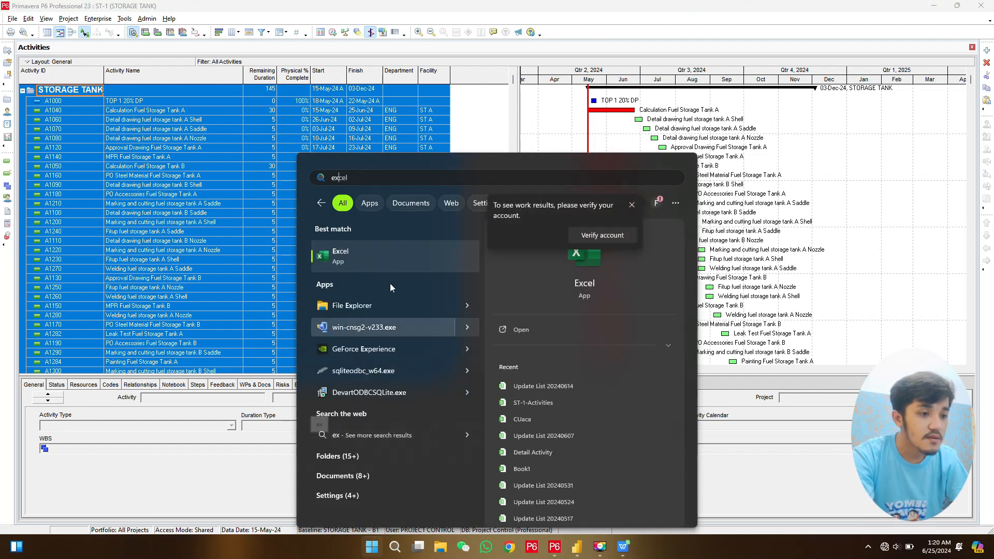
click(396, 260)
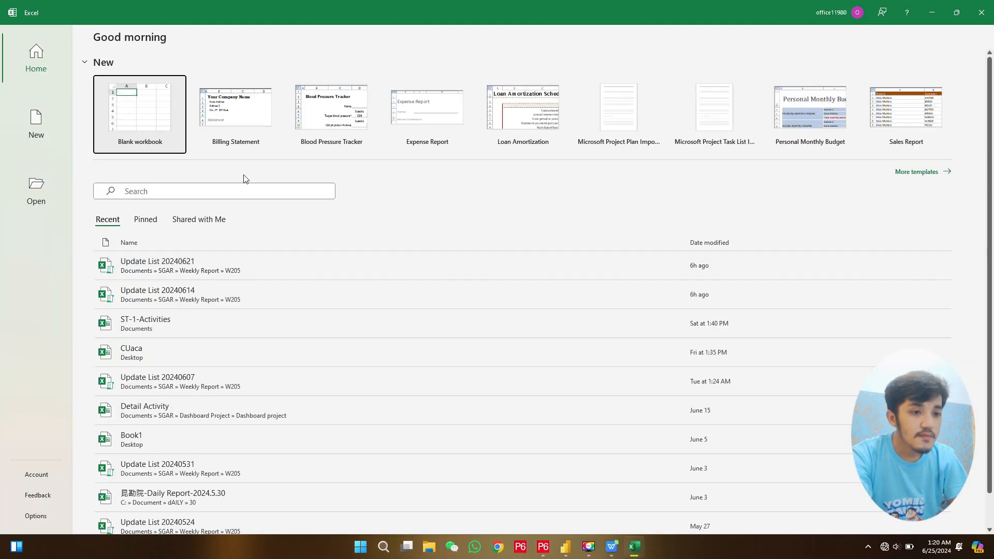
click(148, 111)
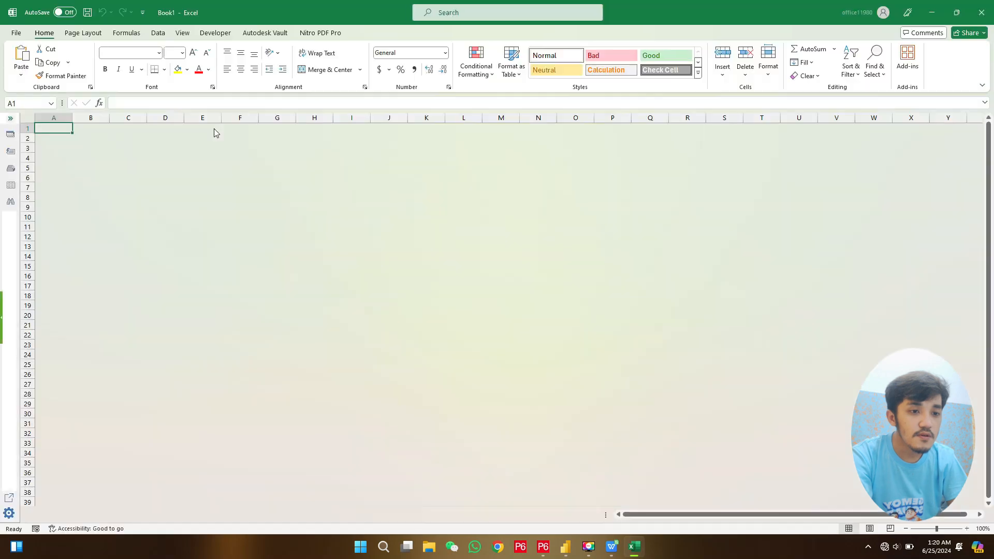
key(ctrl+v)
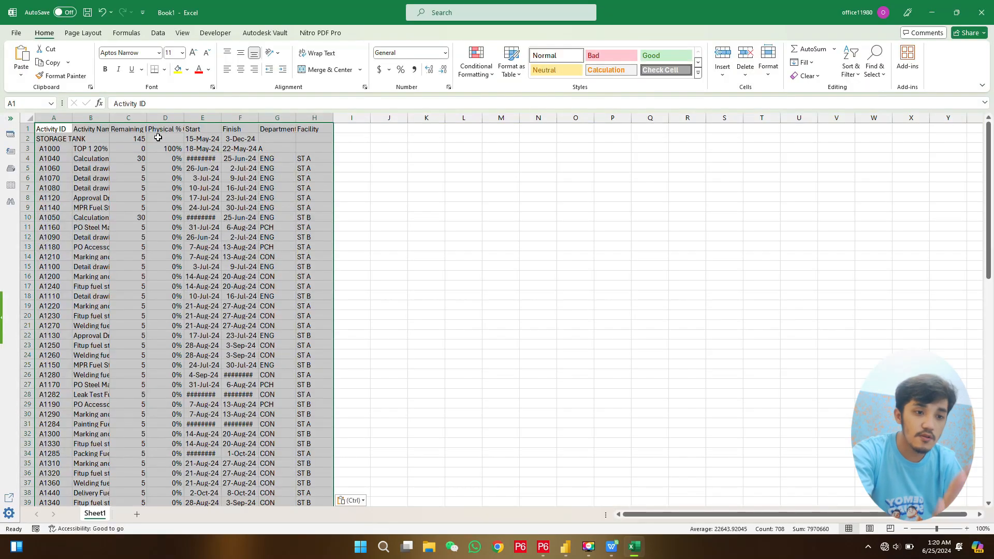
- Autofit the widths of columns A to H to their contents
drag(60, 119, 331, 119)
double_click(330, 118)
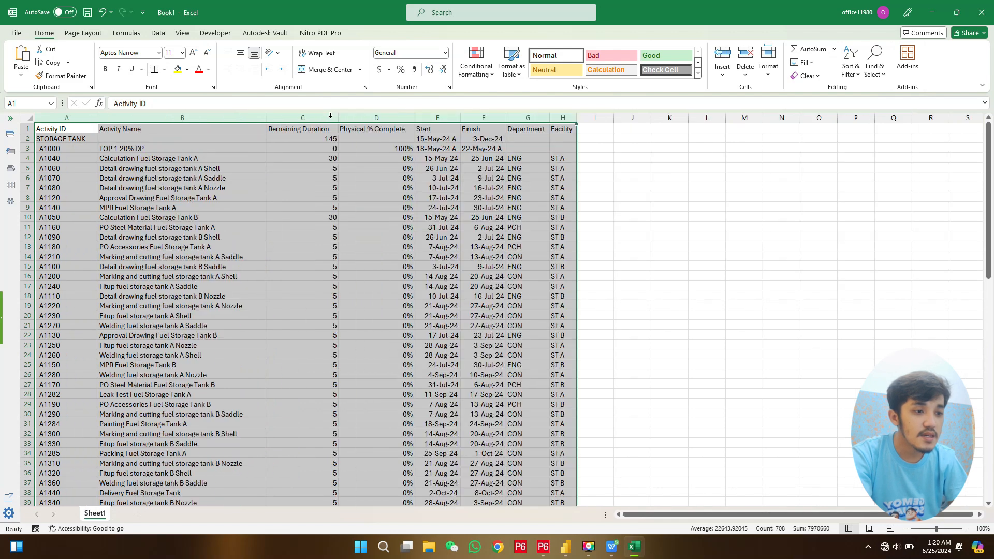
click(347, 254)
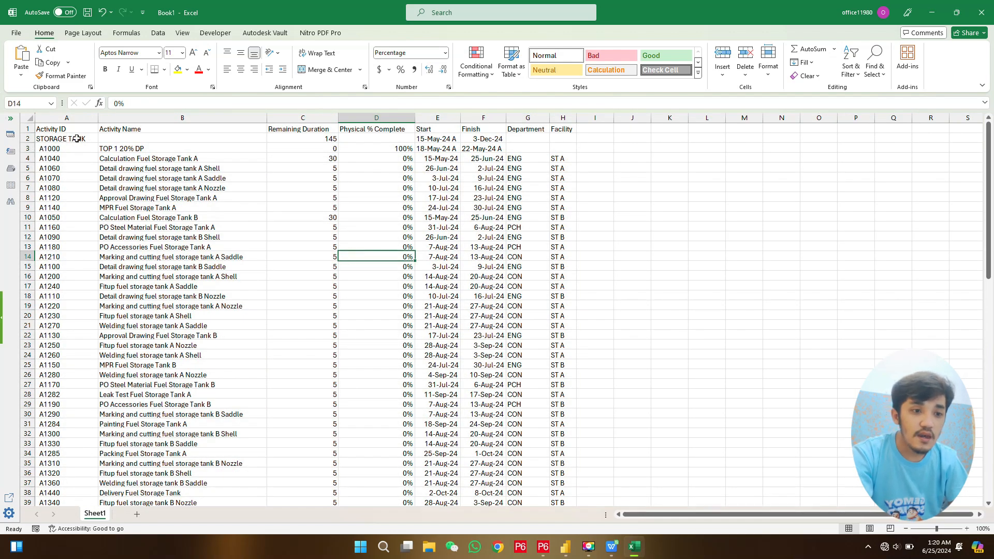
- Delete the STORAGE TANK summary row beneath the column headers
drag(78, 139, 410, 149)
click(420, 150)
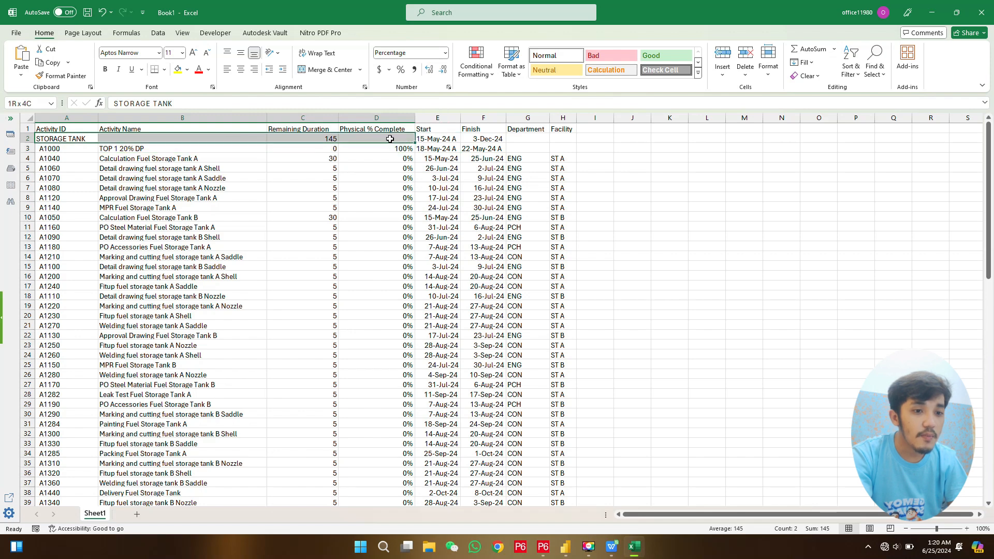
click(29, 139)
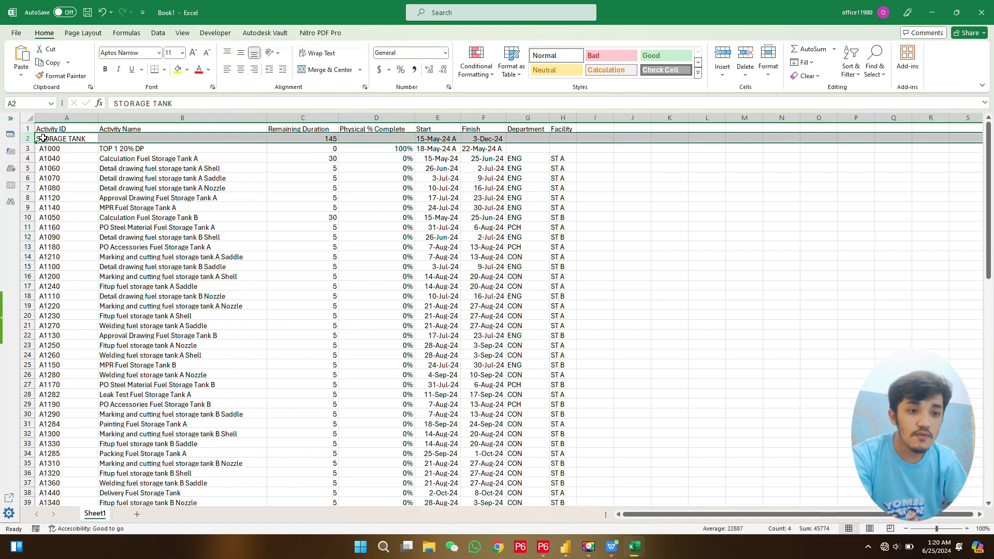
right_click(44, 139)
key(Escape)
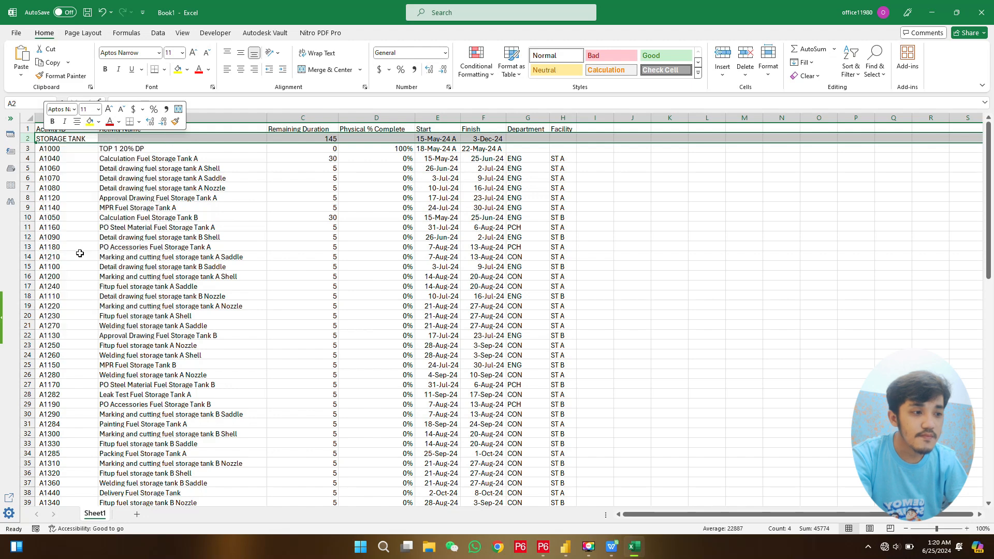
click(392, 244)
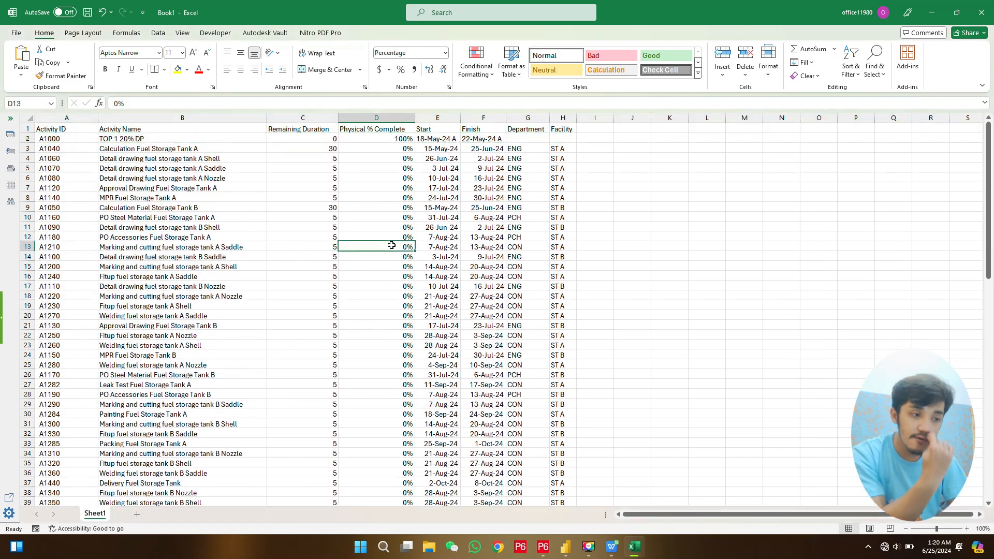
- Start saving the new workbook and choose the Desktop folder as its location
click(537, 166)
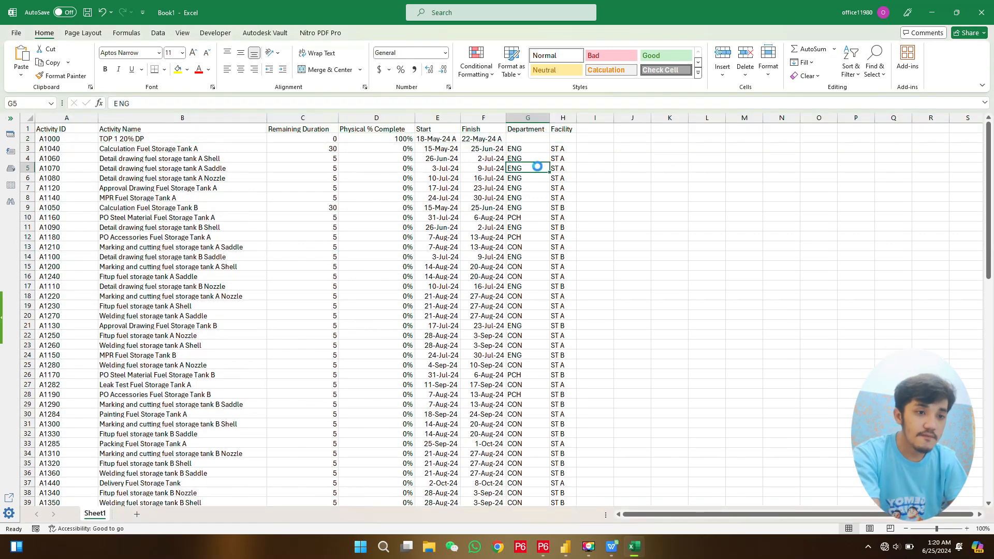
key(ctrl+s)
click(145, 133)
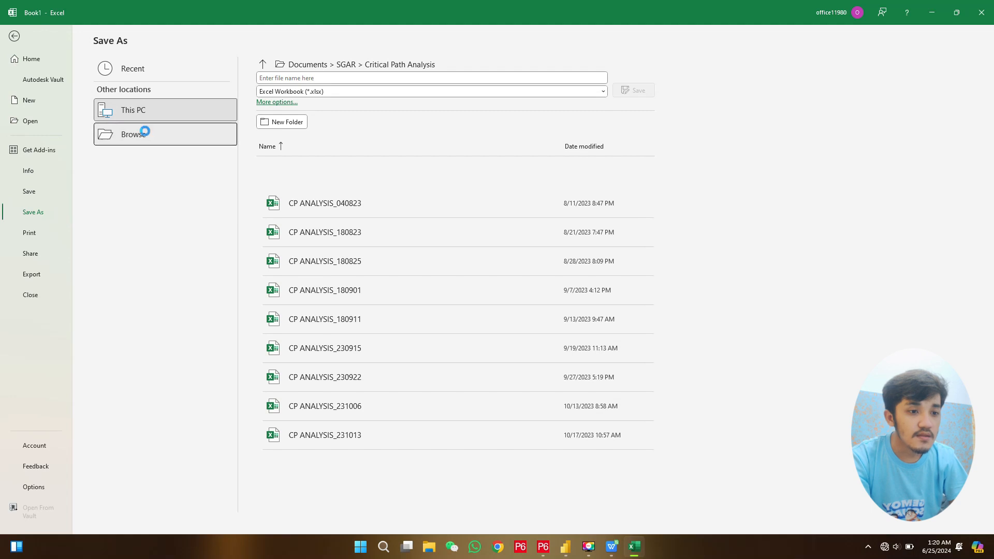
scroll(97, 139, down, 5)
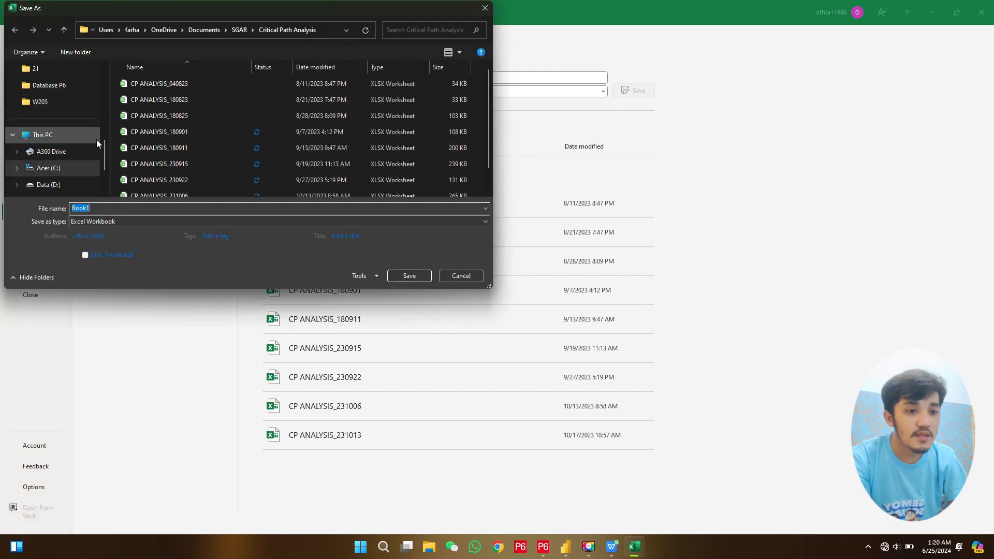
scroll(94, 135, up, 5)
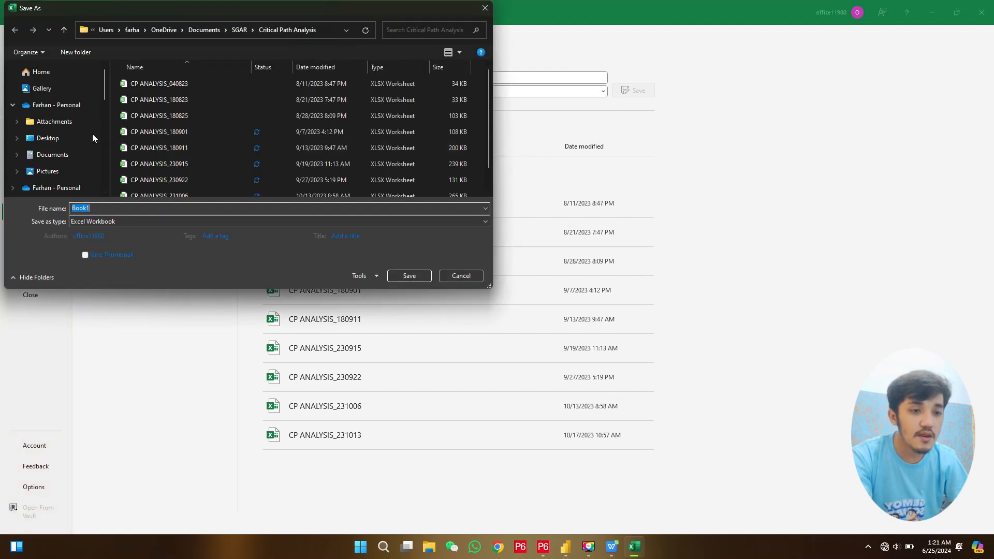
click(52, 138)
scroll(198, 133, down, 2)
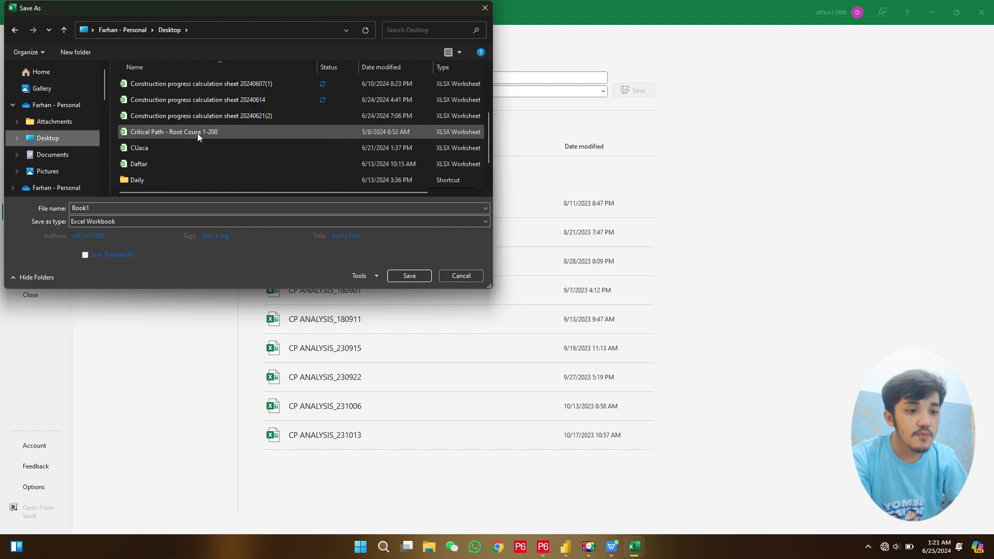
- Save the workbook on the Desktop as ST-1-Activities Copy Paste and close it
click(143, 181)
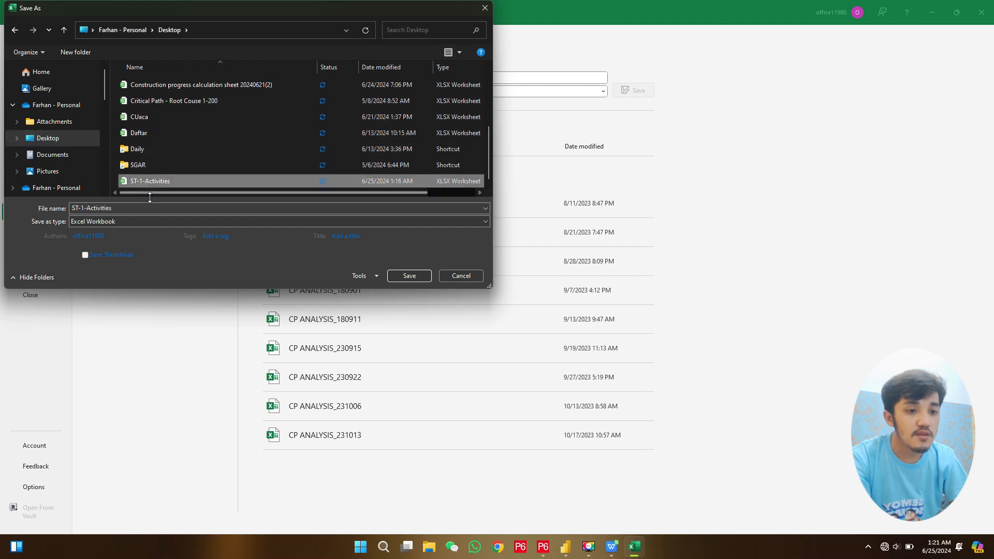
click(128, 210)
click(127, 210)
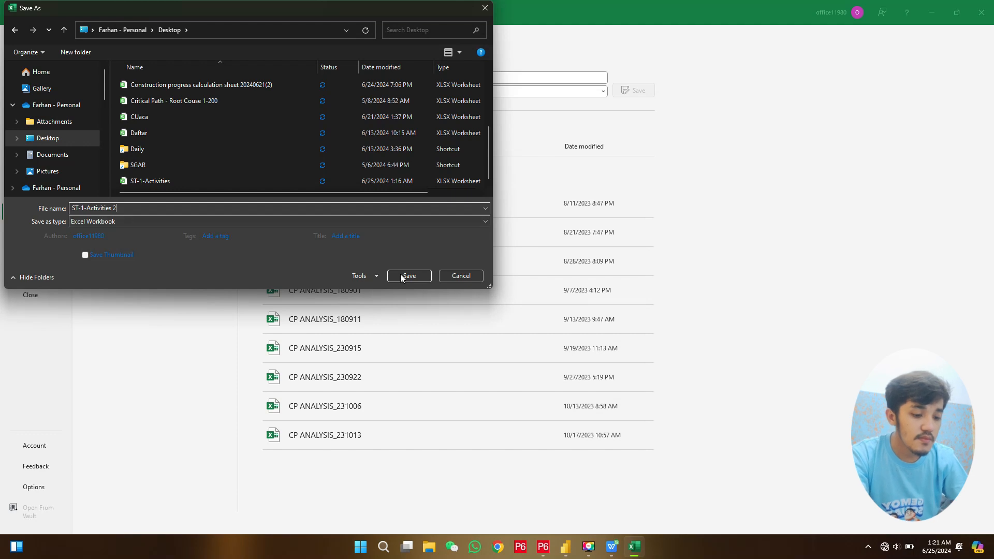
text(Co)
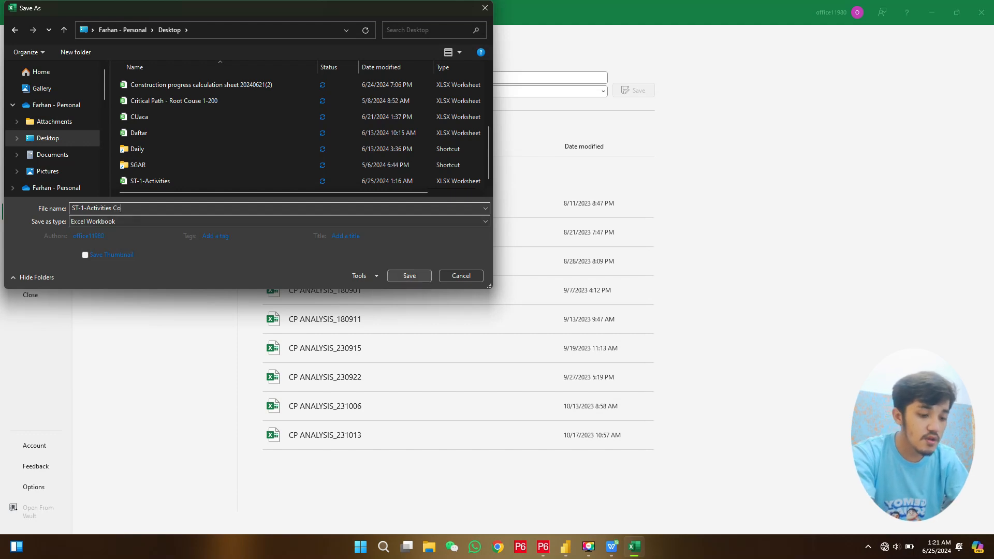
text(py Past)
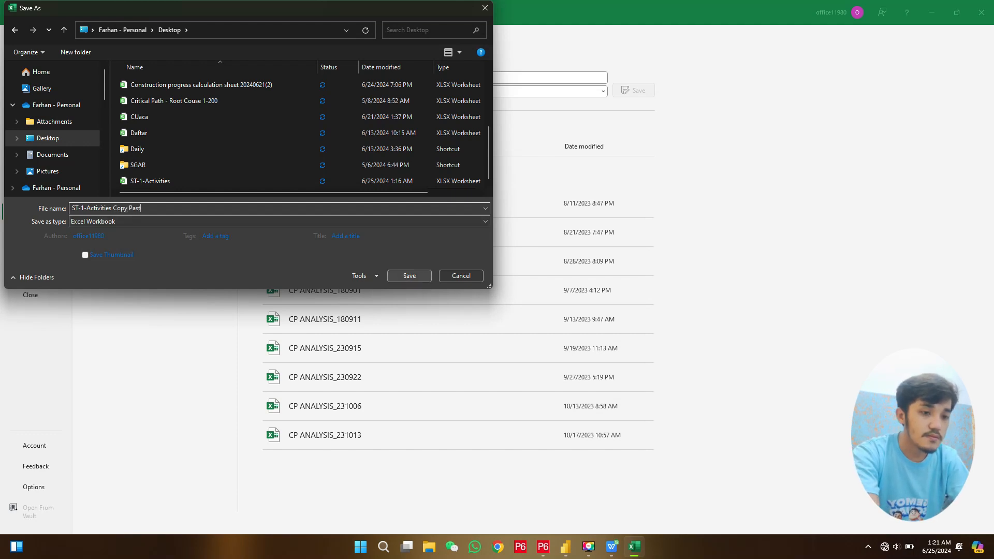
text(e)
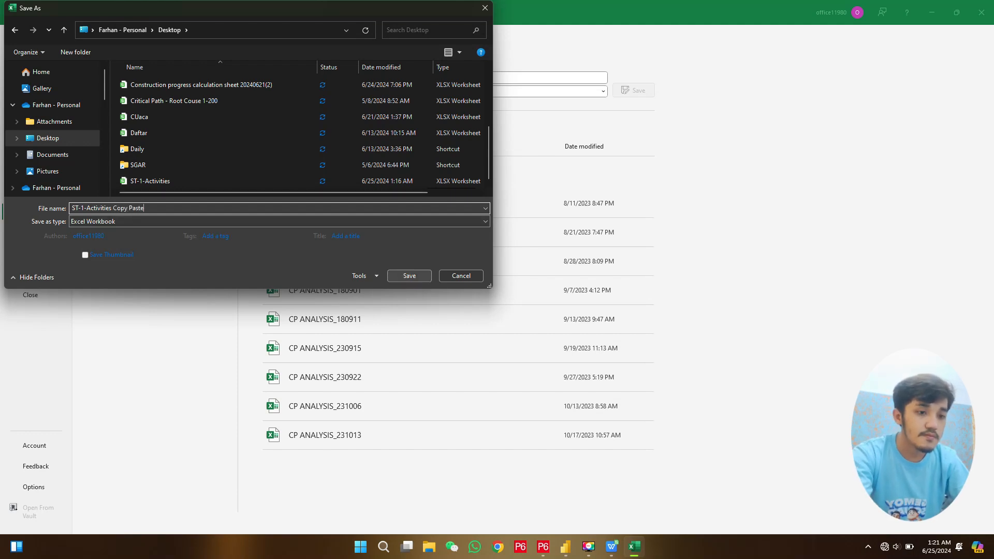
click(404, 275)
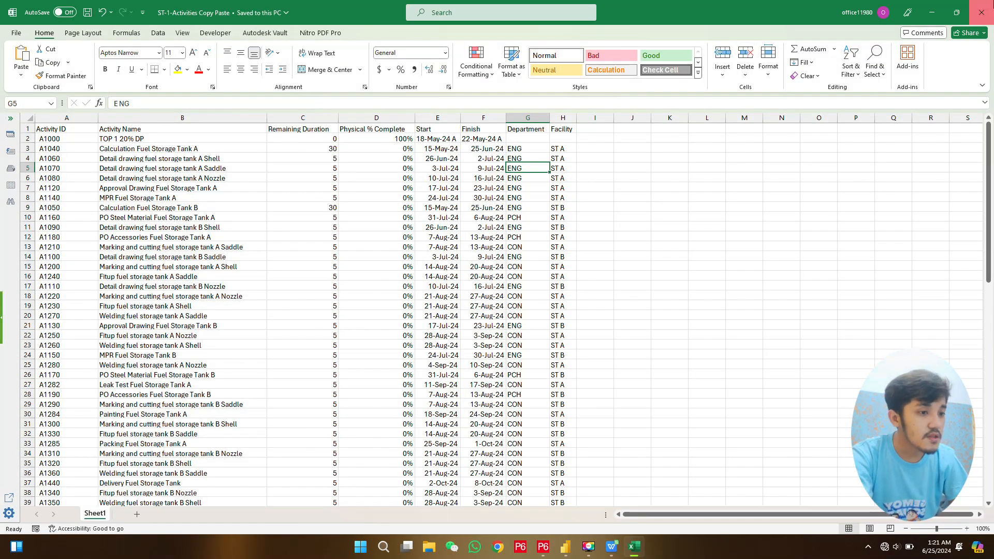
click(981, 12)
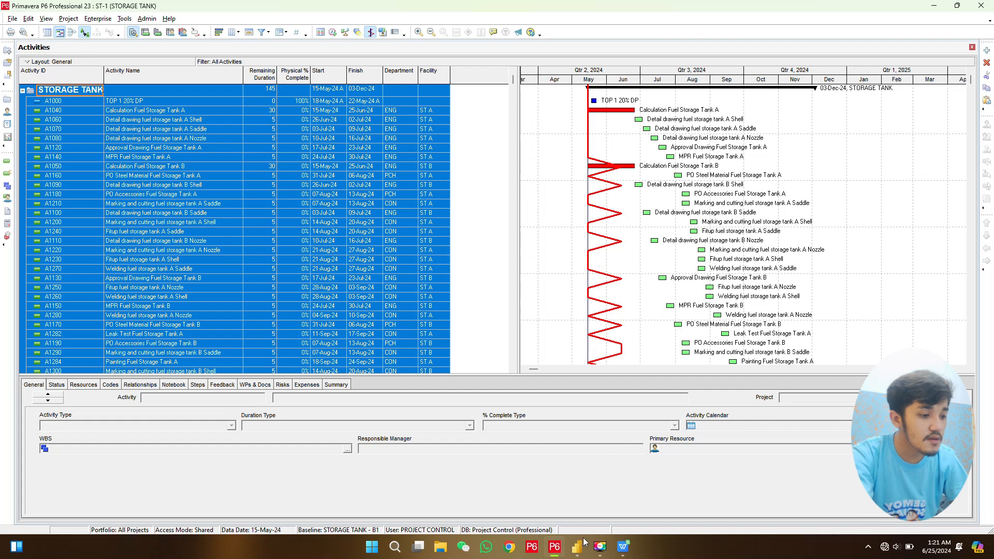
- Switch to Power BI Desktop and create a new blank report
click(578, 547)
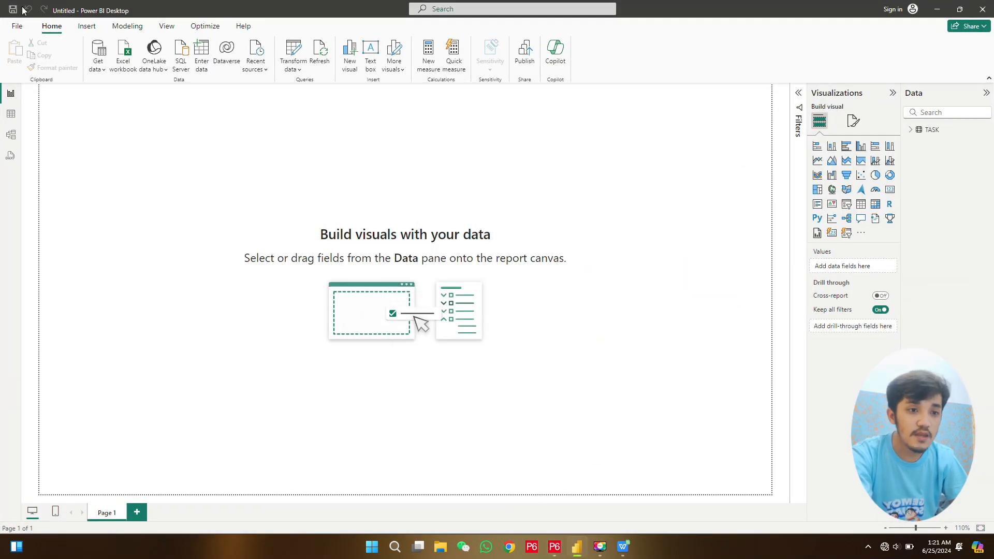
click(16, 27)
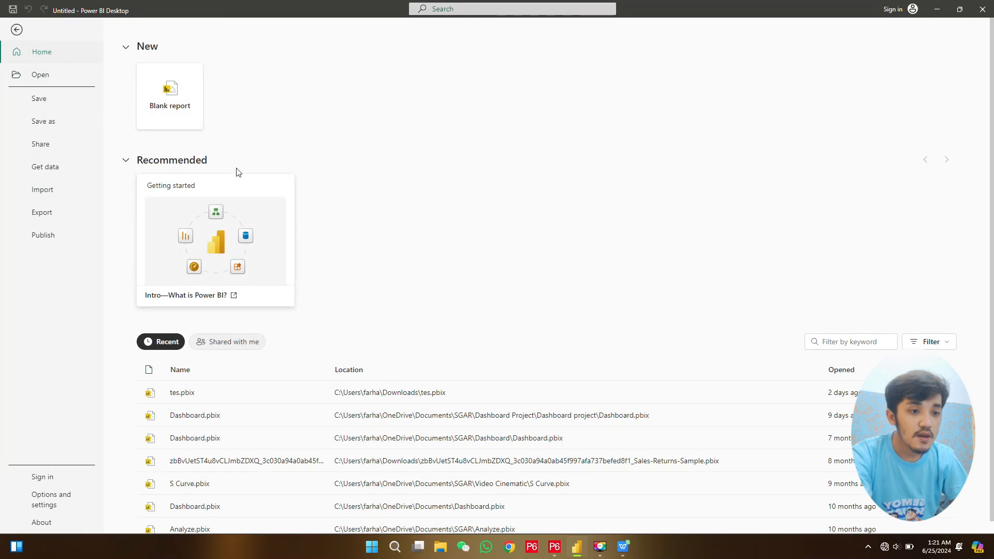
click(186, 97)
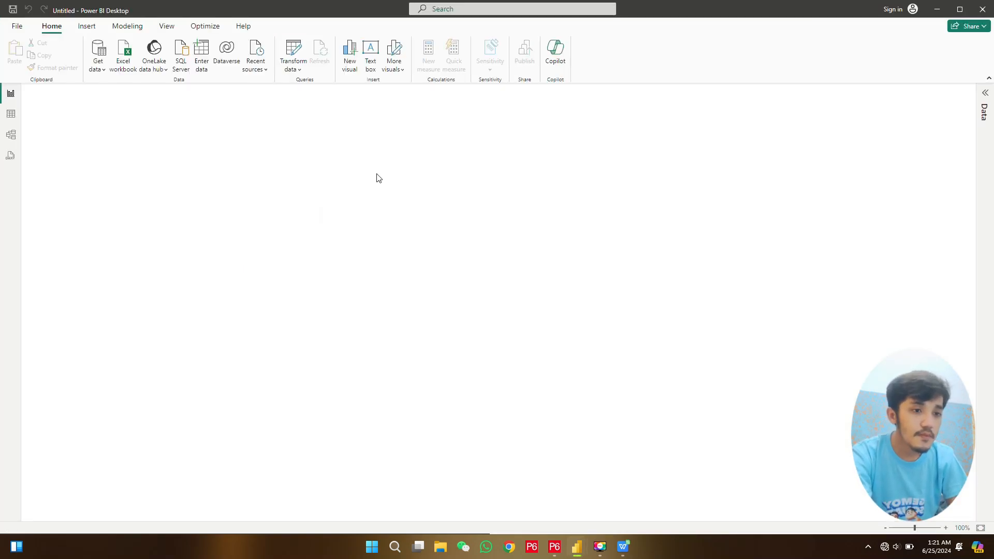
- Connect the report to the Excel workbook ST-1-Activities Copy Paste from the Desktop folder
click(131, 61)
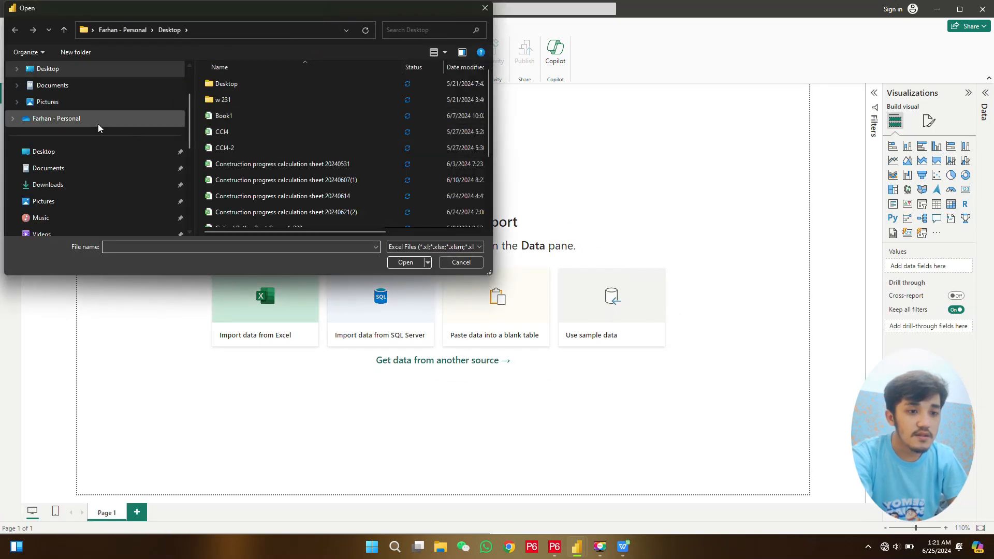
scroll(244, 148, down, 2)
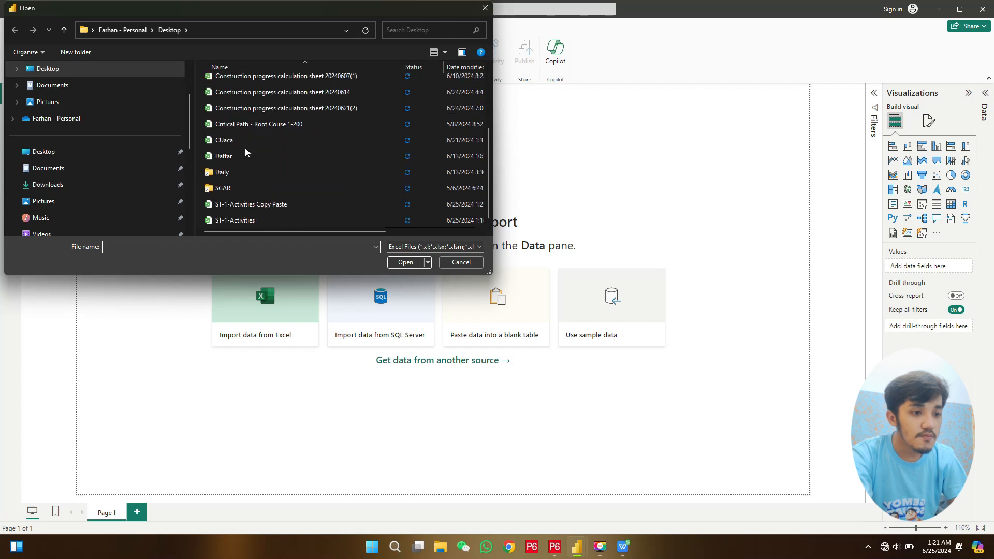
click(226, 205)
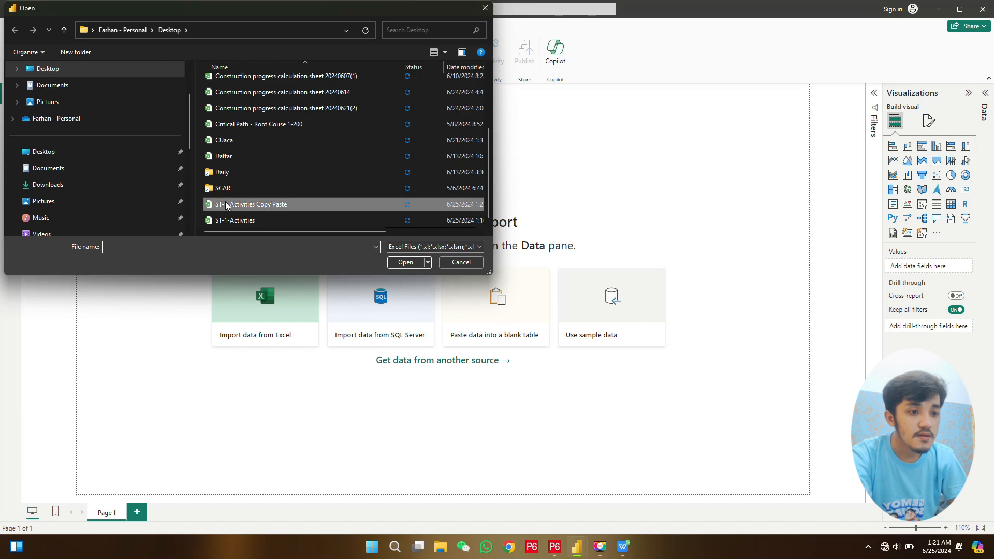
click(371, 203)
click(409, 262)
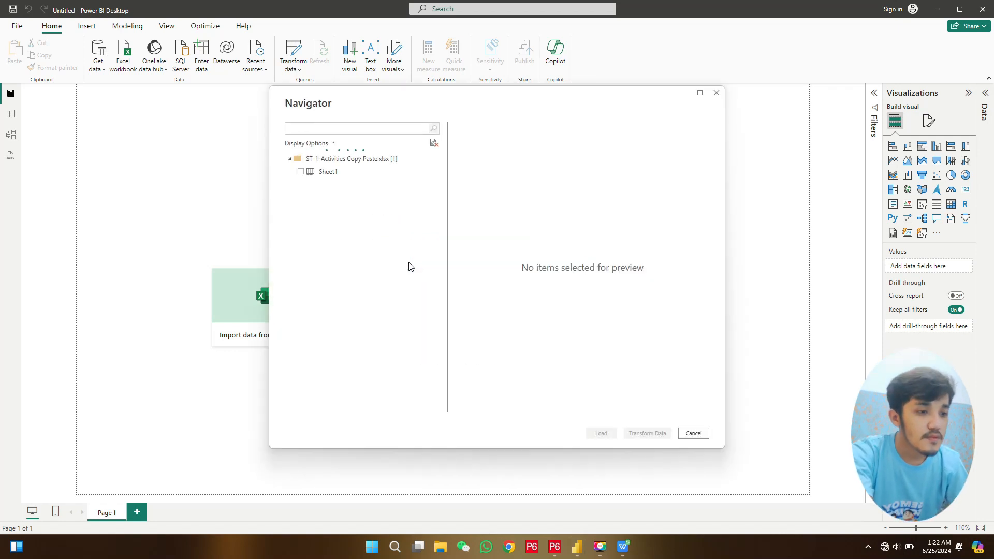
- Bring Sheet1 into Power Query through Transform Data, then apply the query to load it into the report
click(328, 172)
click(301, 172)
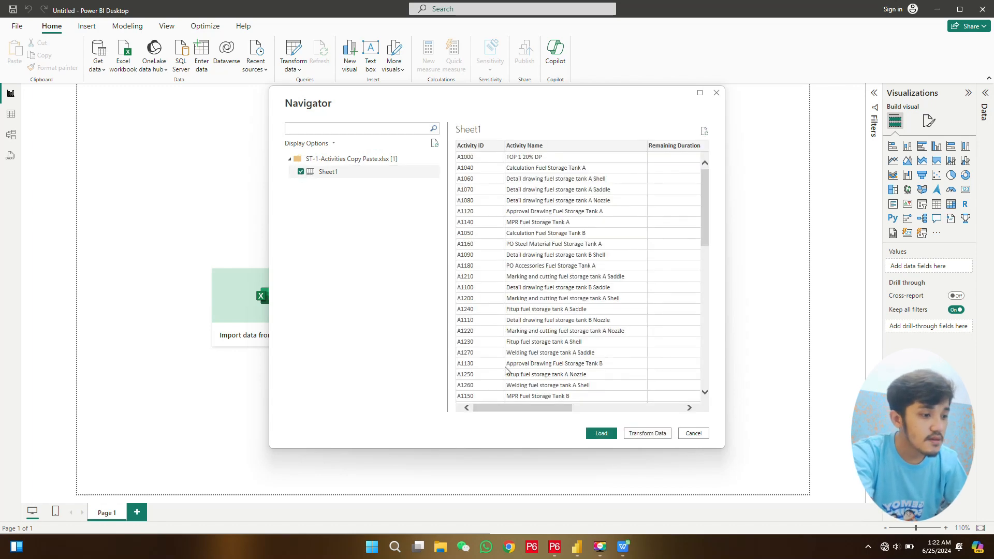
click(646, 434)
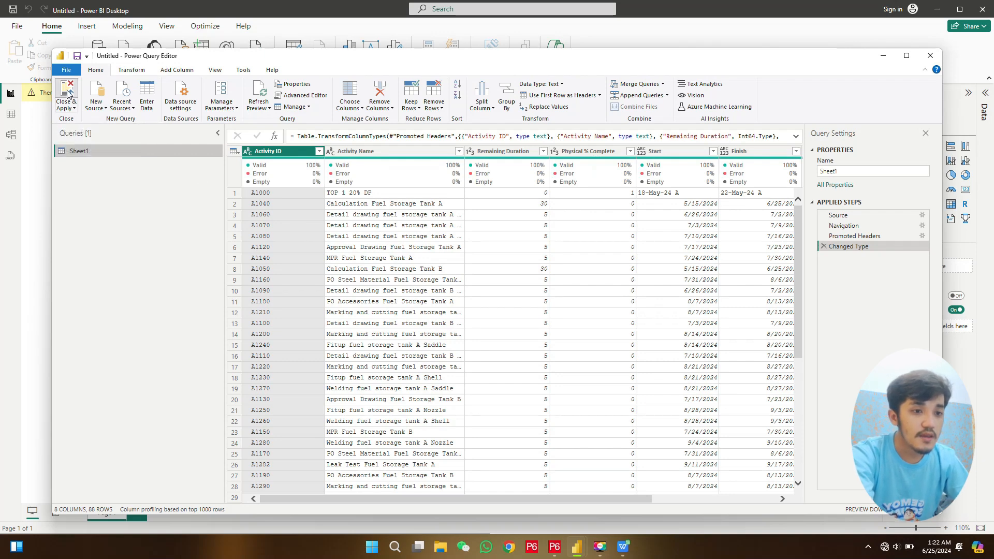
click(67, 94)
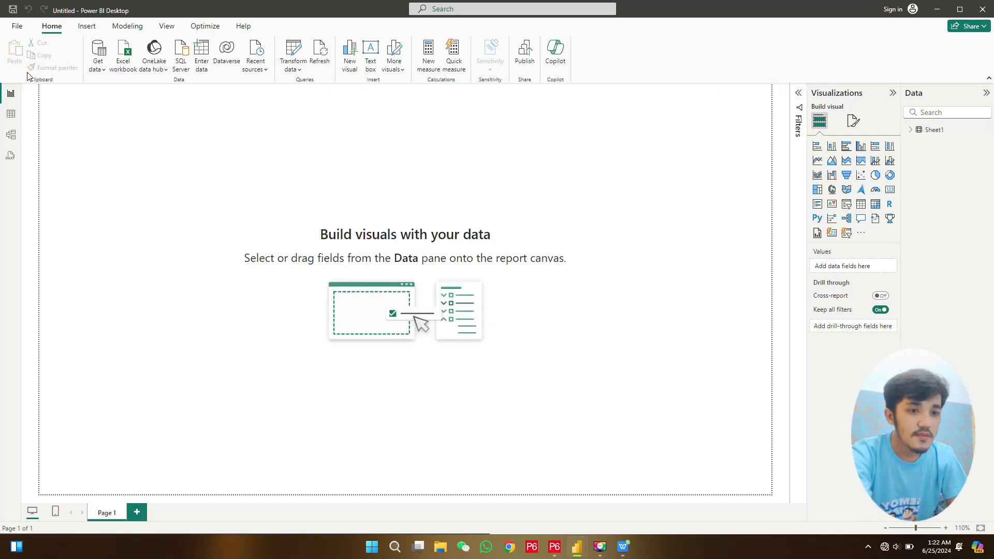
- Examine the loaded Sheet1 rows and fields in Table view and return to Report view with its field list
click(10, 113)
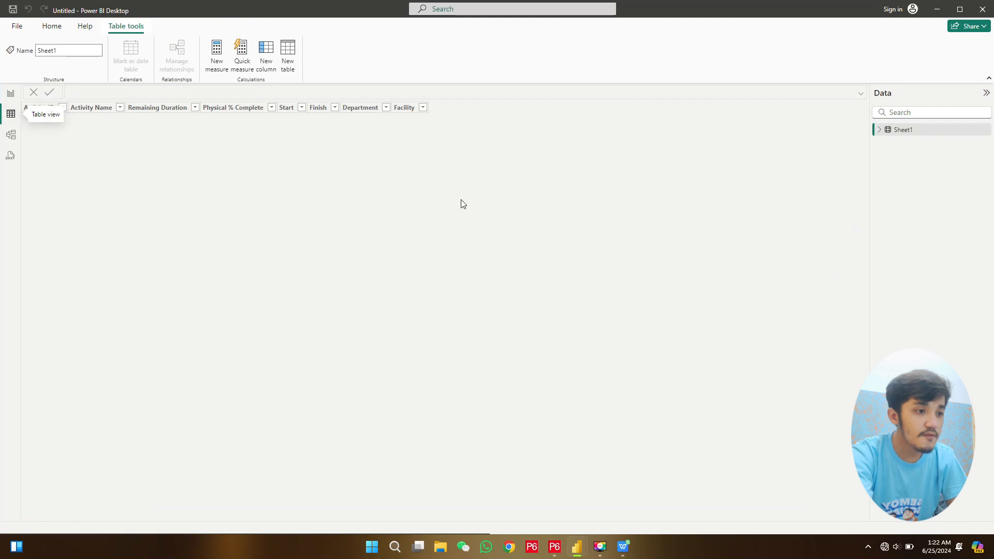
click(880, 130)
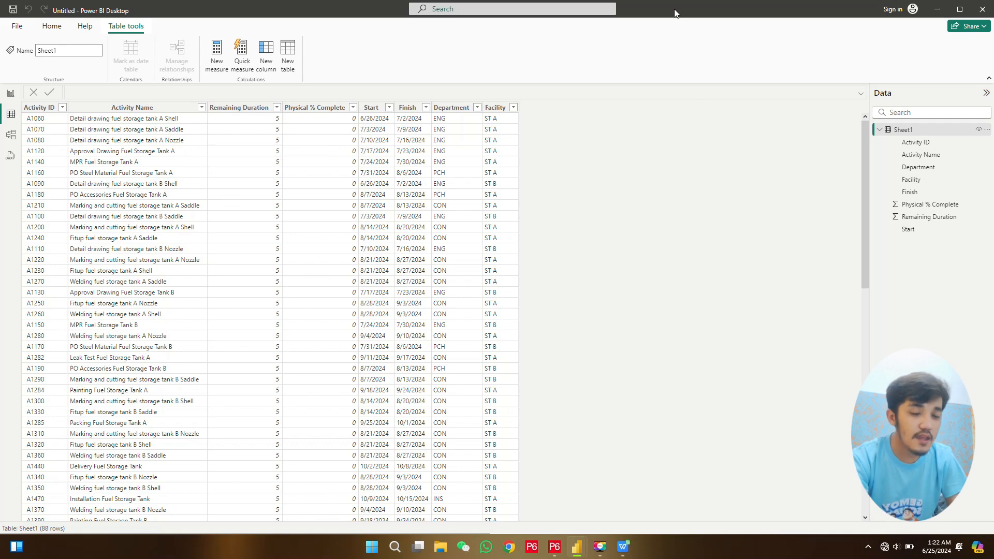
click(10, 94)
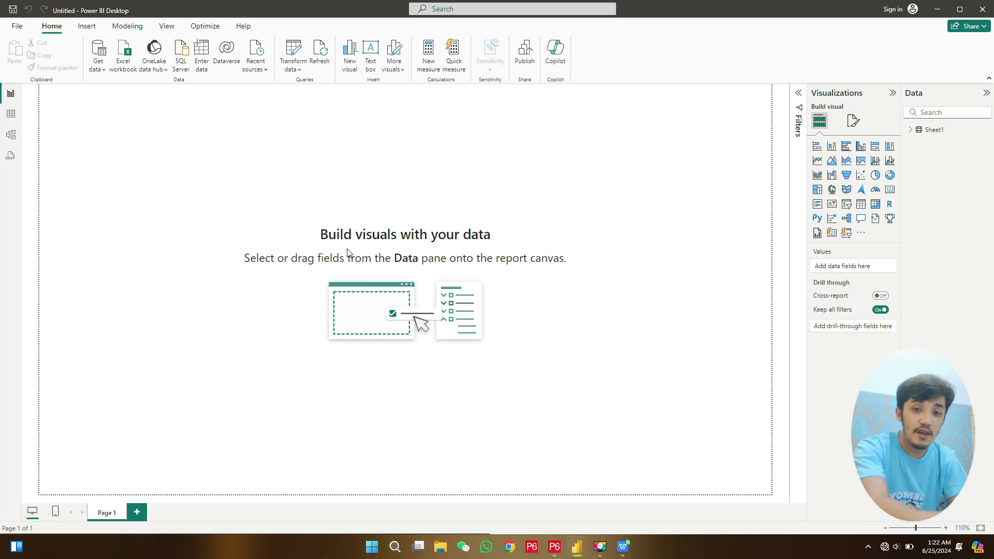
click(910, 130)
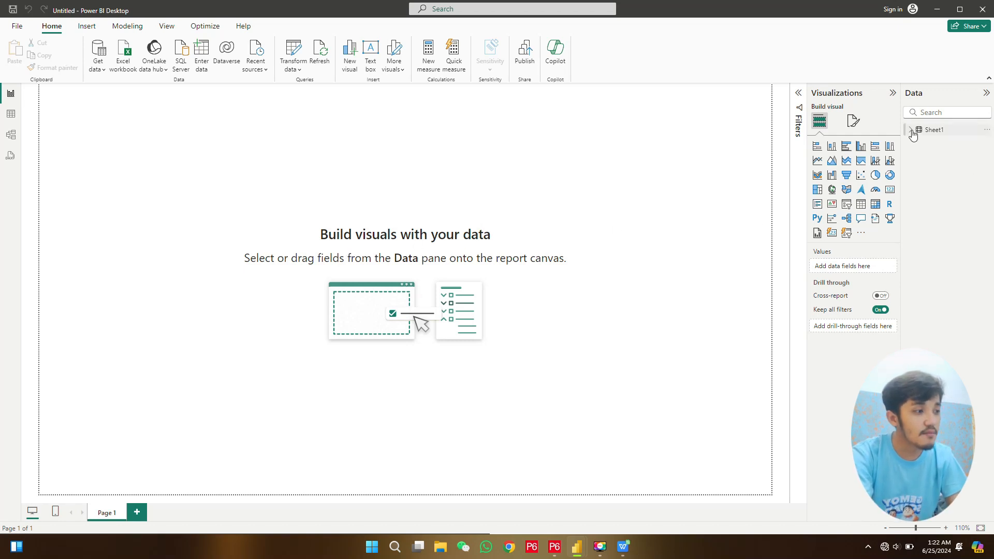